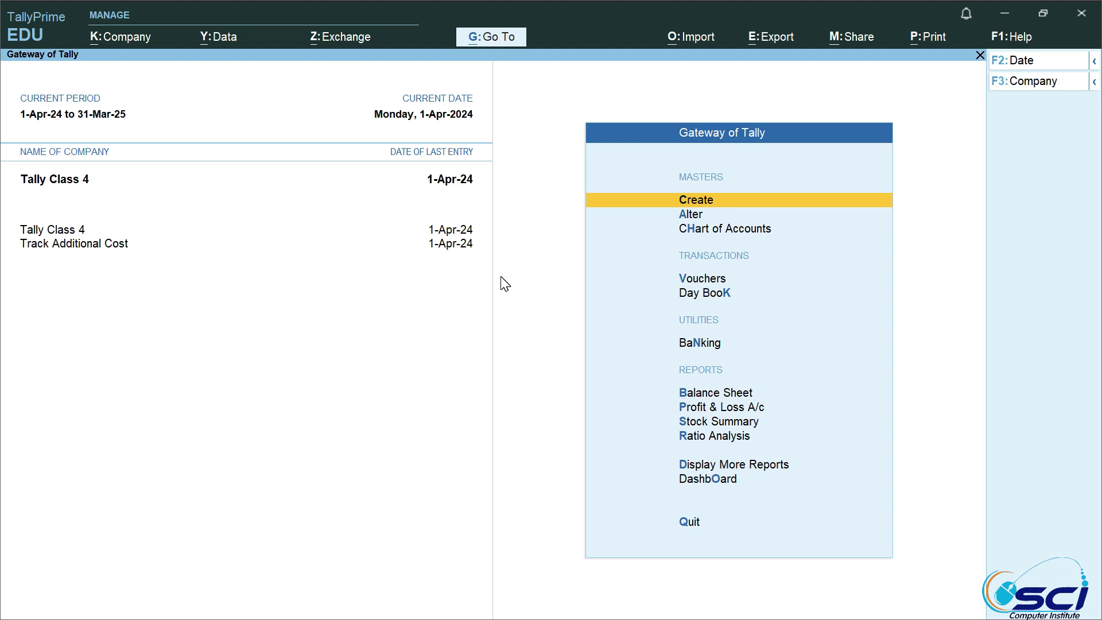
- Start a new ledger master and enter the first supplier's name with the suffix Cr, leaving the alias blank
key("Return")
key("Down")
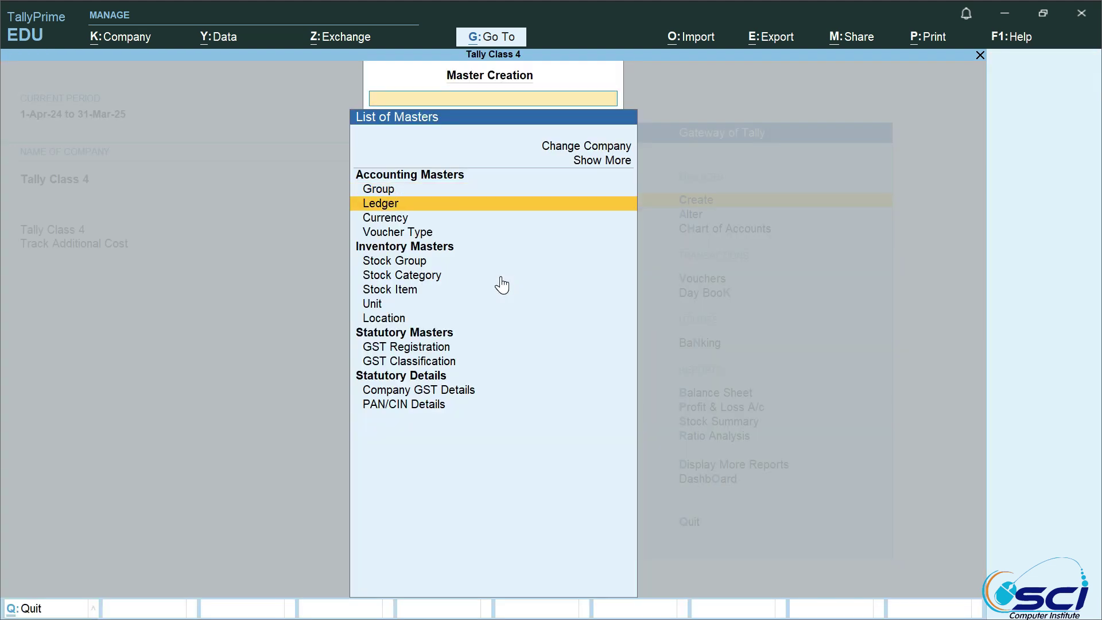
key("Return")
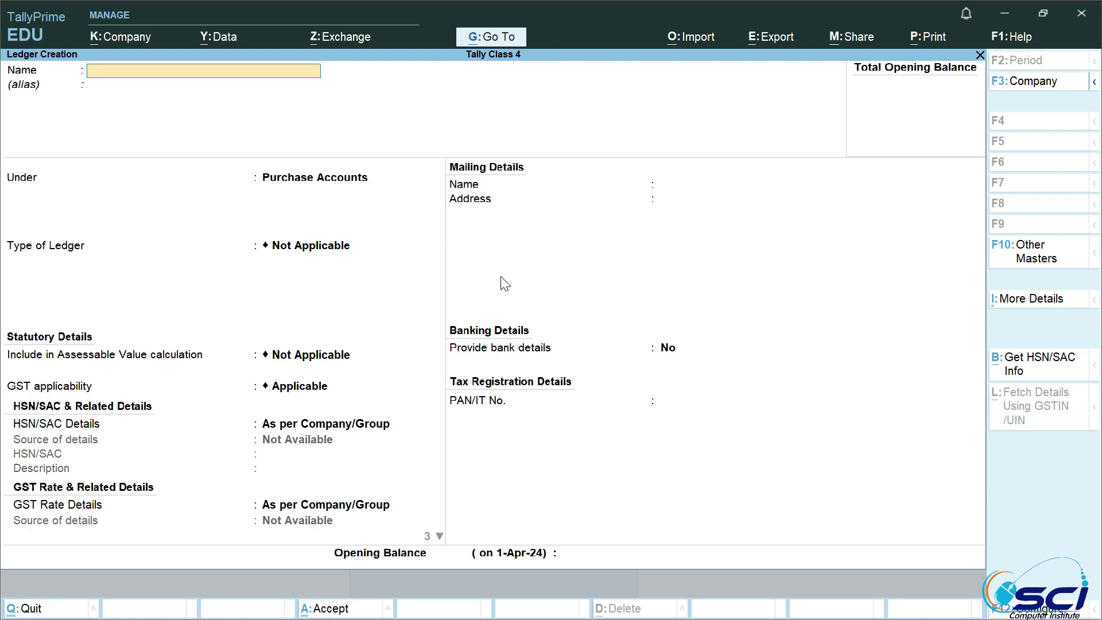
type("Roshini")
key("BackSpace")
key("BackSpace")
type("ni Cr")
key("Return")
key("Return")
- Group the first supplier's ledger under Sundry Creditors and save it
type("S")
key("Down")
key("Down")
key("Down")
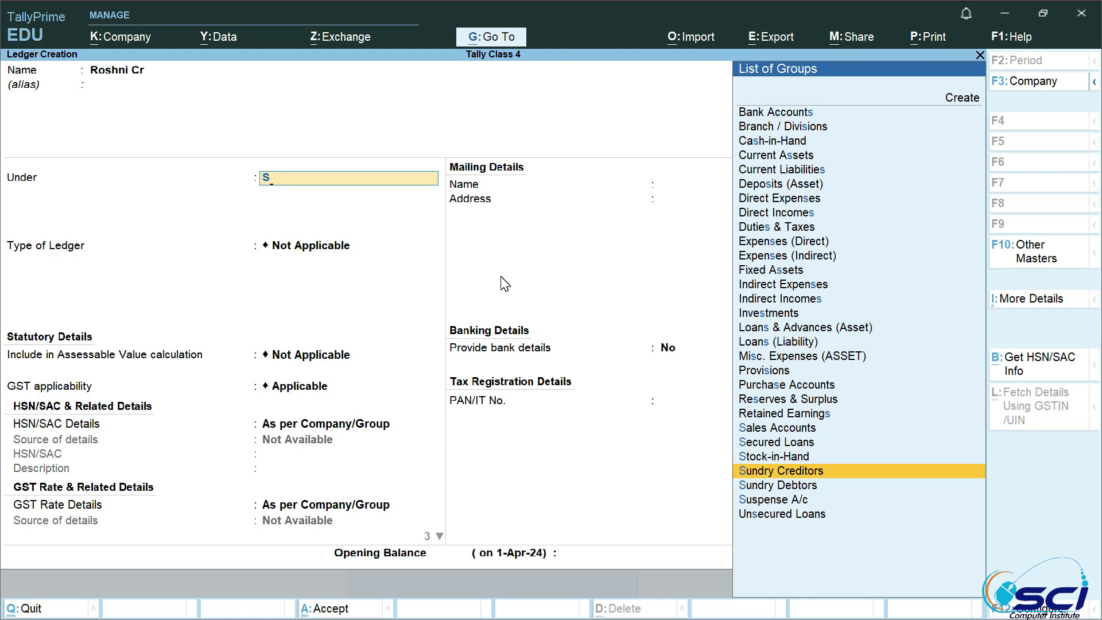
key("Return")
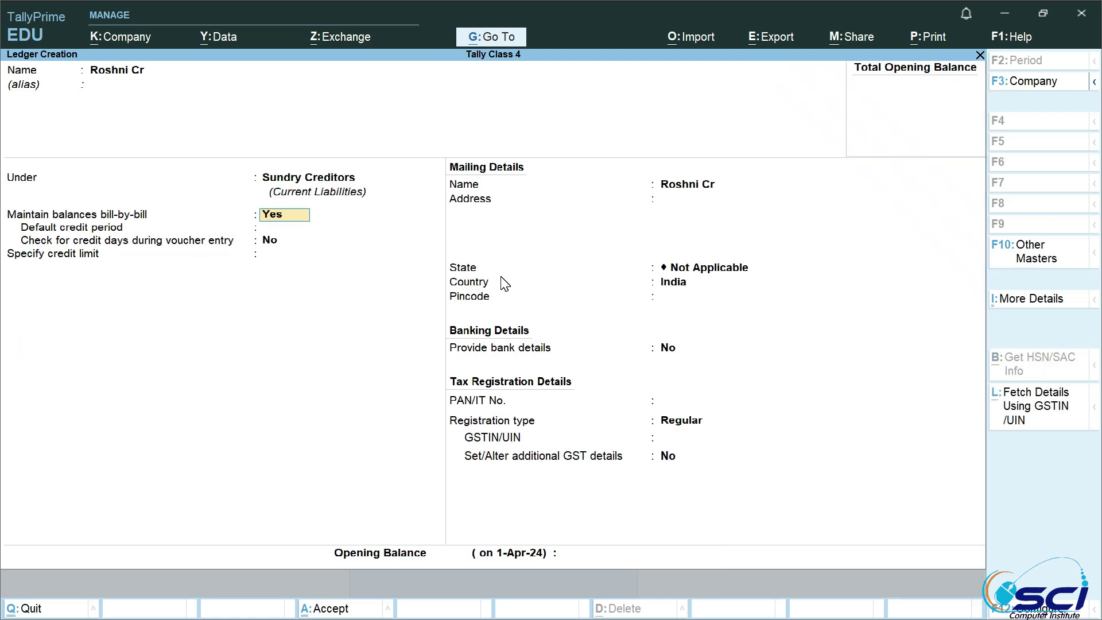
key("ctrl+a")
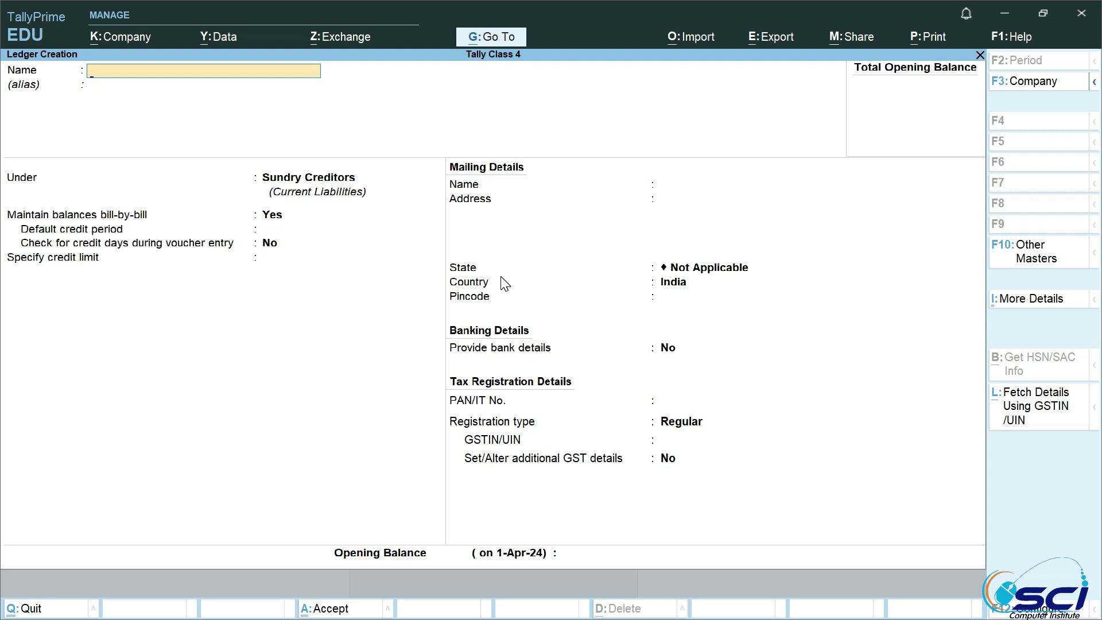
- Create a ledger for the second supplier, suffixed Cr, under Sundry Creditors with bill-by-bill balances
type("Aryan Cr")
key("Return")
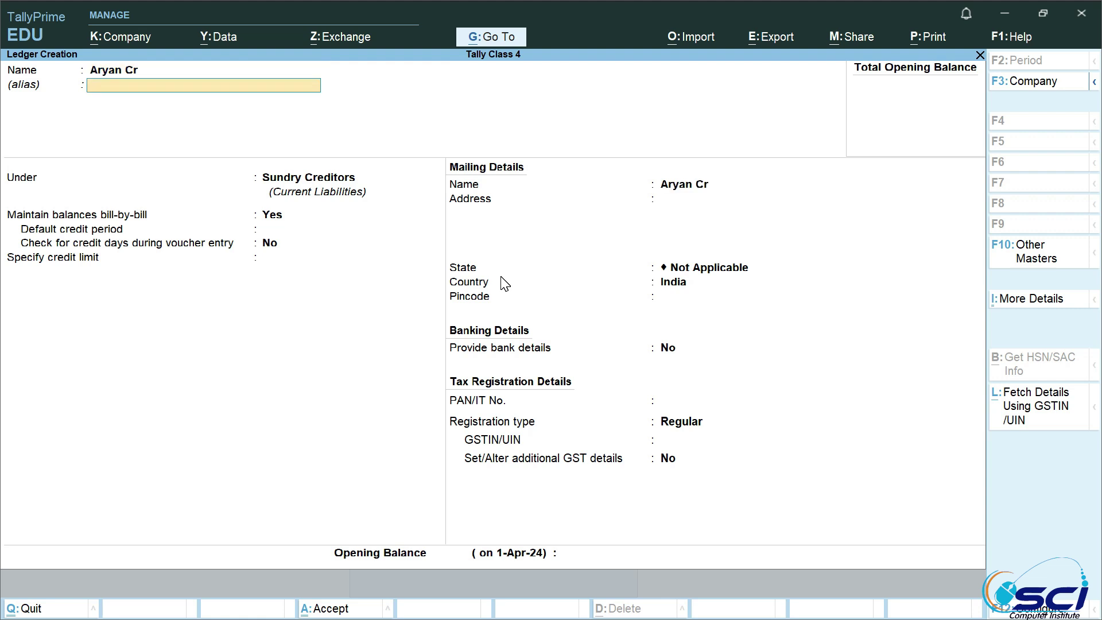
key("Return")
key("Return")
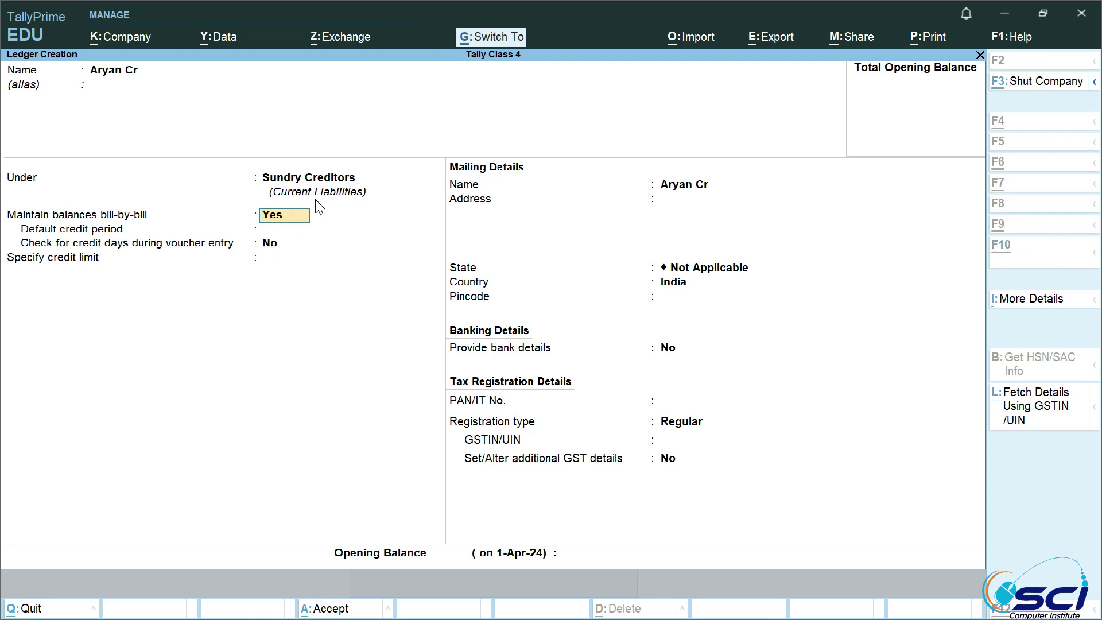
key("ctrl+a")
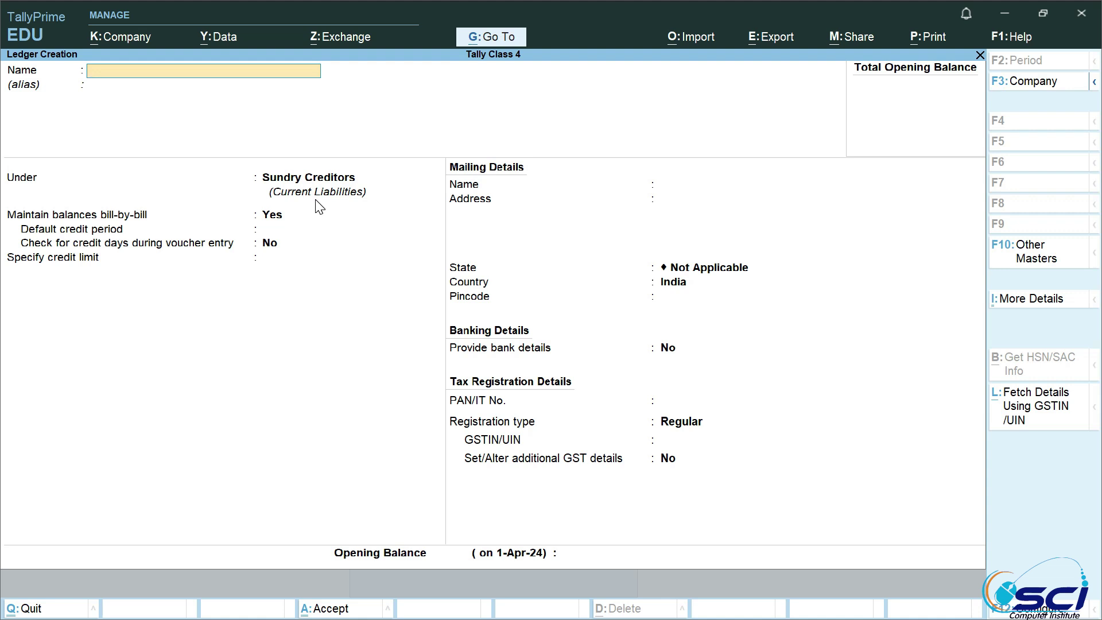
- Create a ledger for the first customer, suffixed Dr, under Sundry Debtors
type("Rohan Dr")
key("Return")
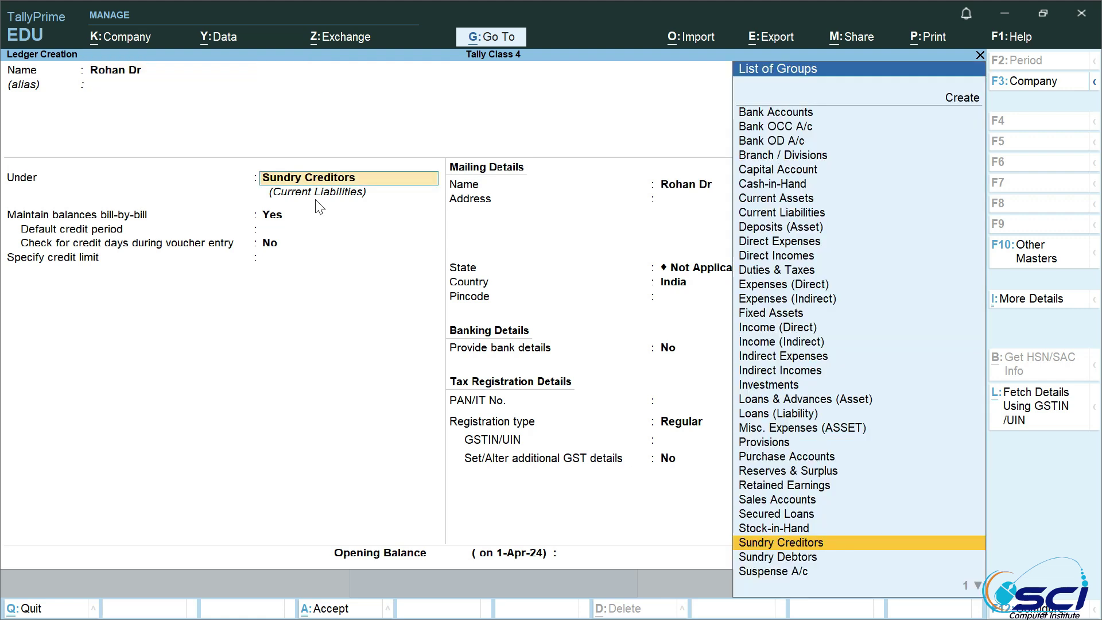
key("Down")
key("Return")
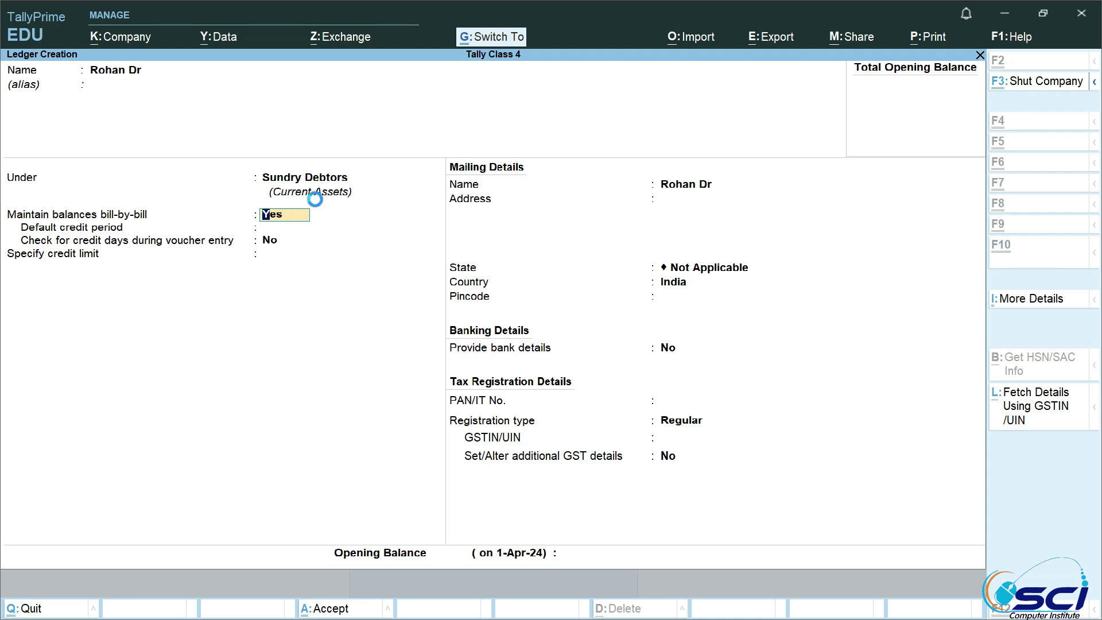
key("ctrl+a")
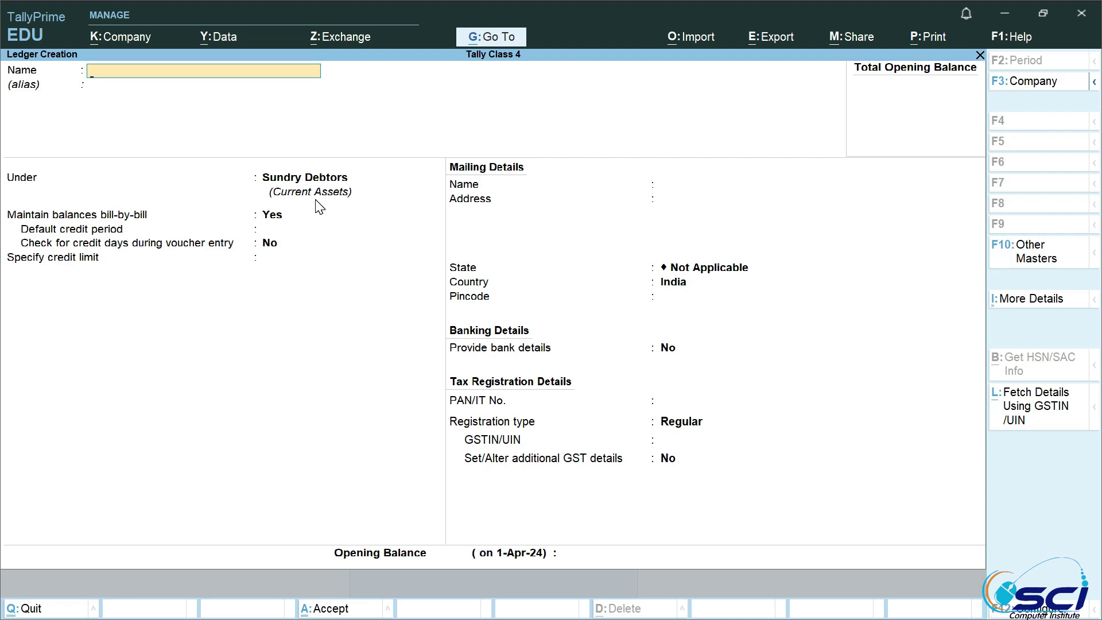
- Create a second customer's ledger, suffixed Dr, under Sundry Debtors with bill-by-bill balances, and leave ledger creation
type("Suman Dr")
key("Return")
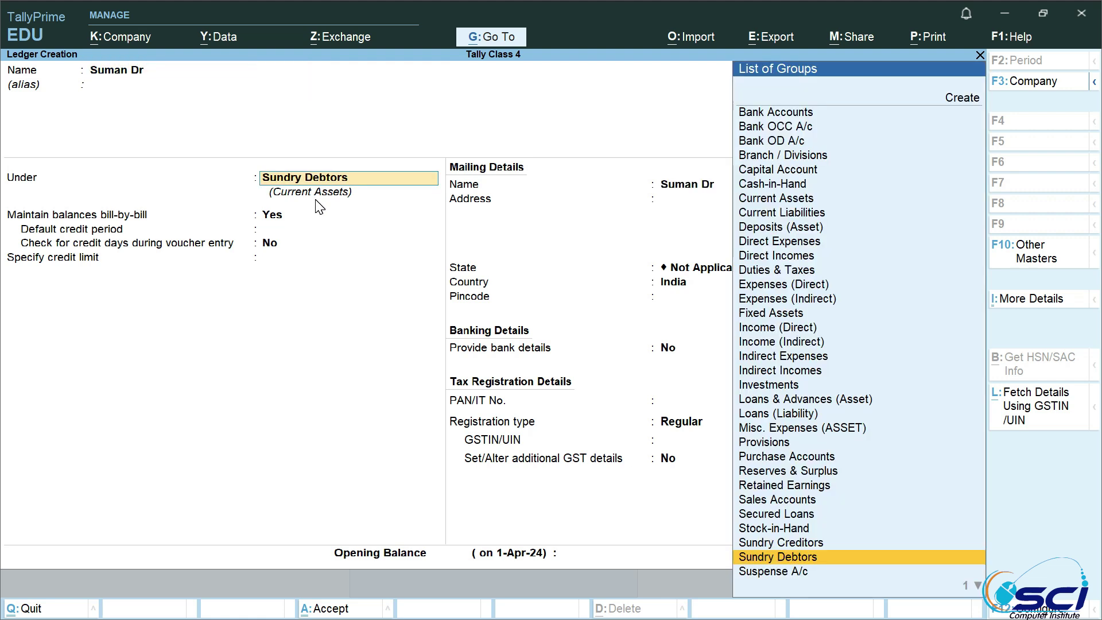
key("Return")
key("Return")
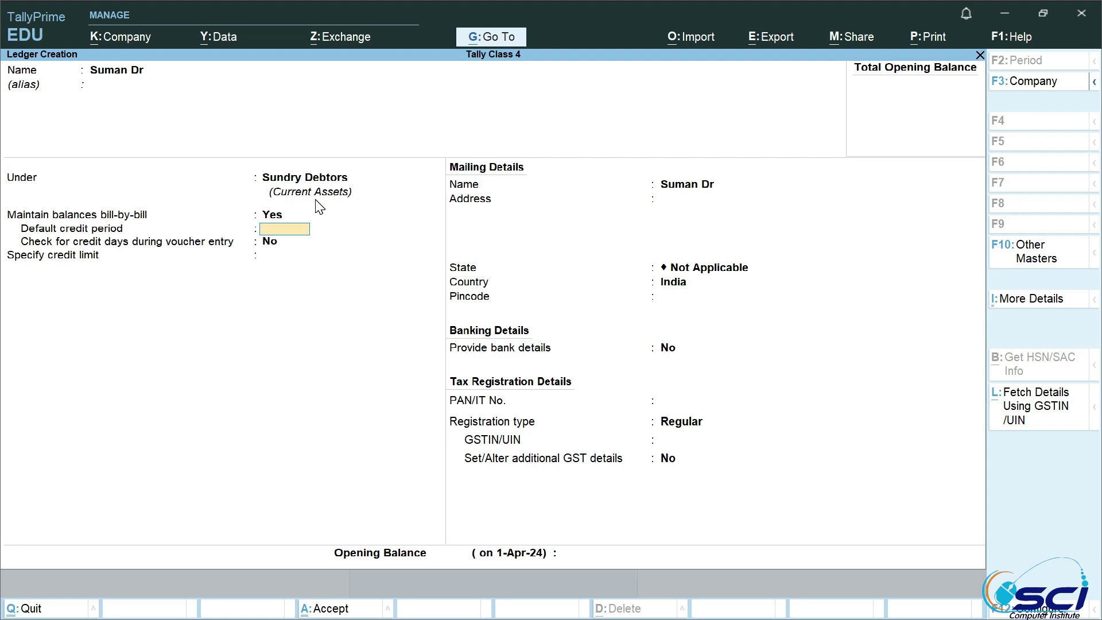
key("ctrl+a")
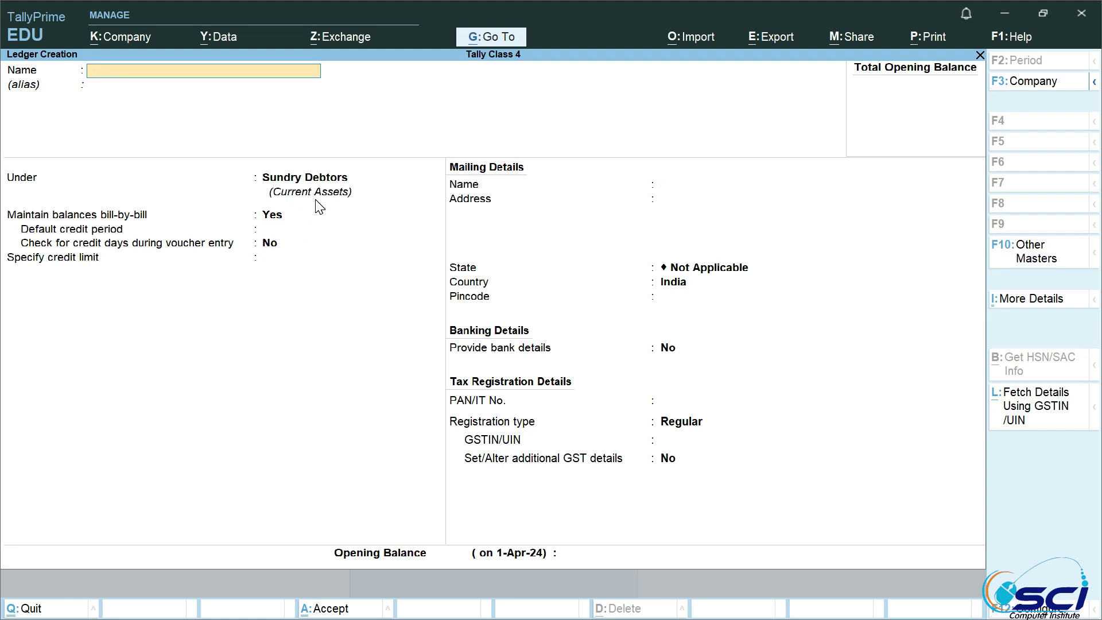
key("Escape")
key("Return")
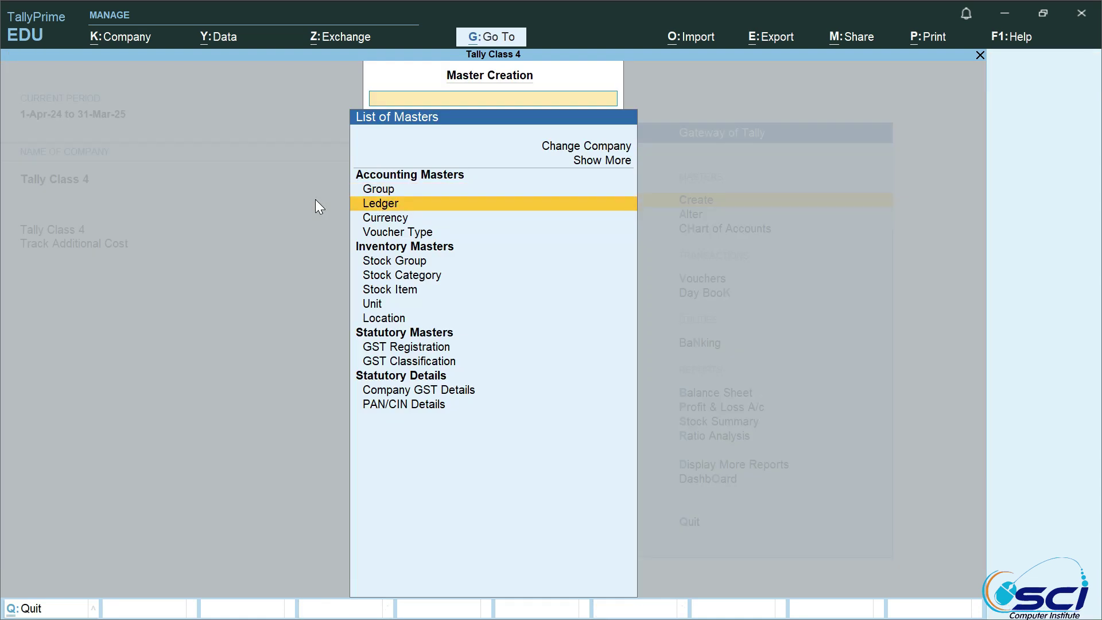
key("Return")
key("Escape")
key("Down")
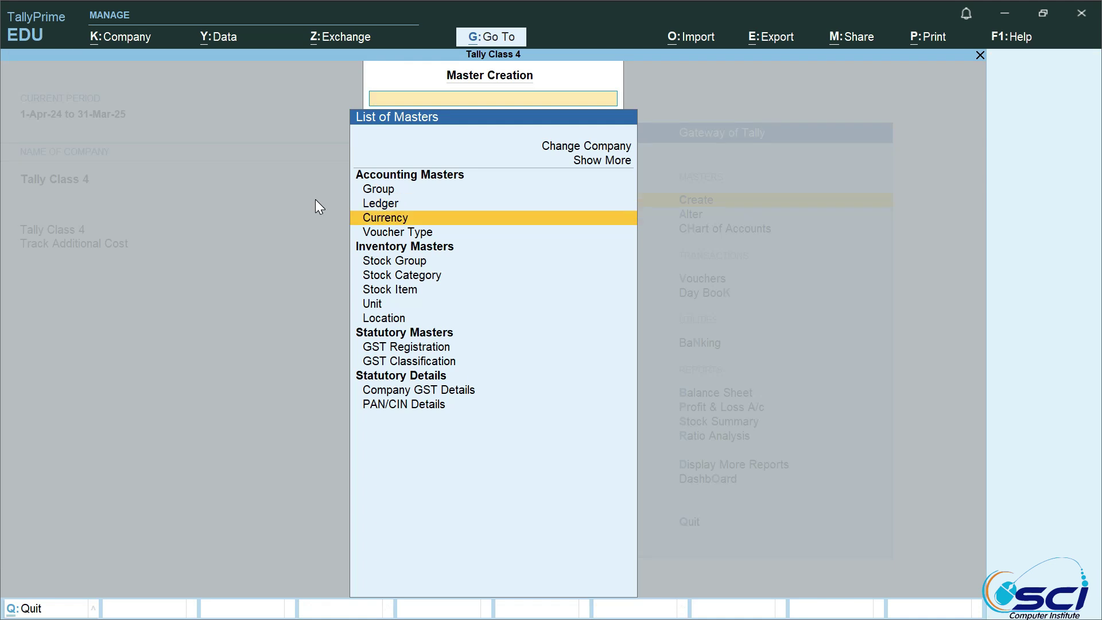
key("Down")
key("Down")
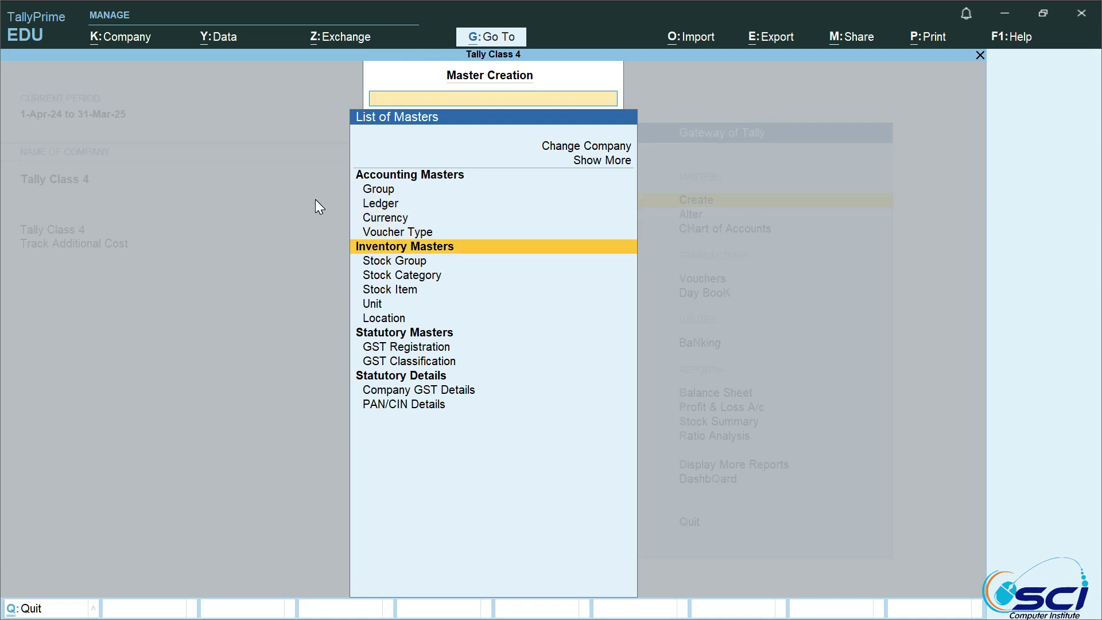
key("Escape")
key("Down")
key("Down")
key("Down")
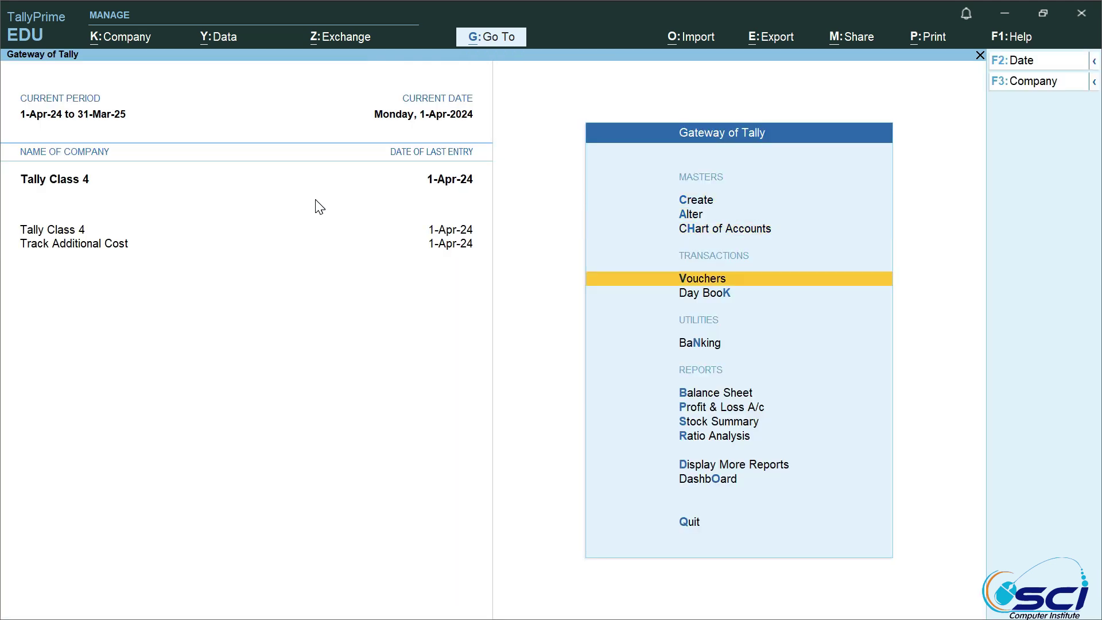
key("Return")
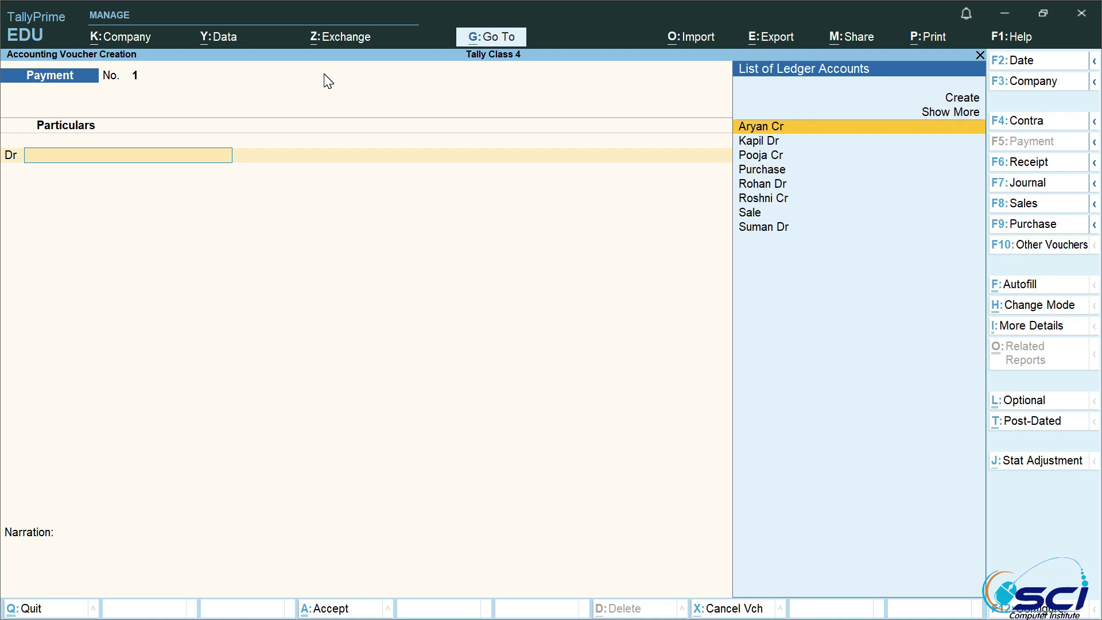
key("Escape")
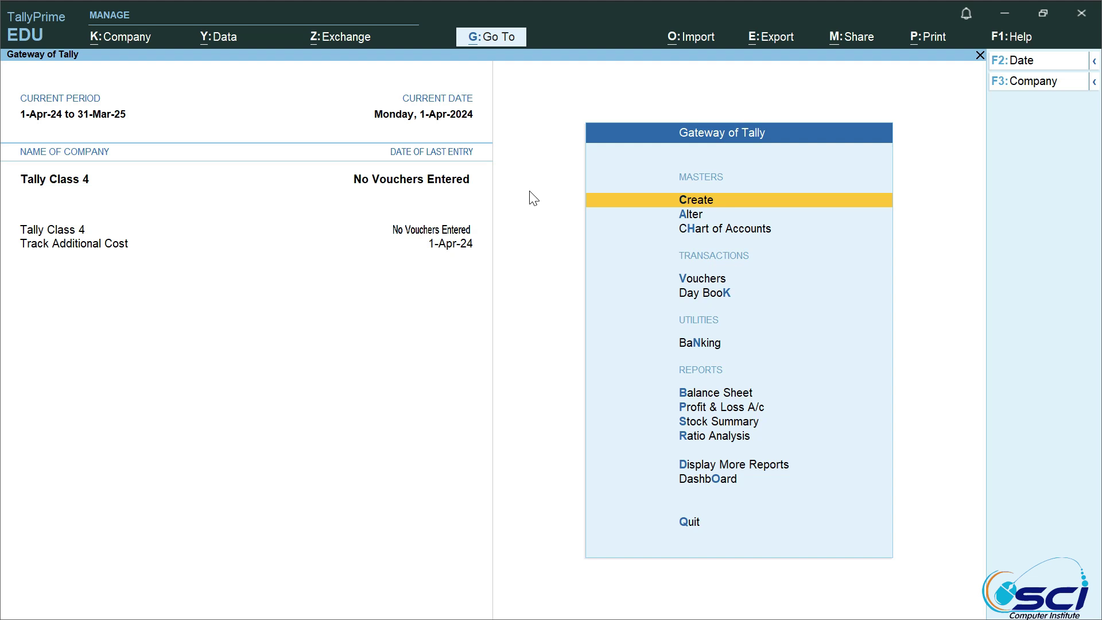
- Open voucher entry from the Gateway of Tally and start a new Purchase voucher
key("Down")
key("Down")
key("Down")
key("Down")
key("Up")
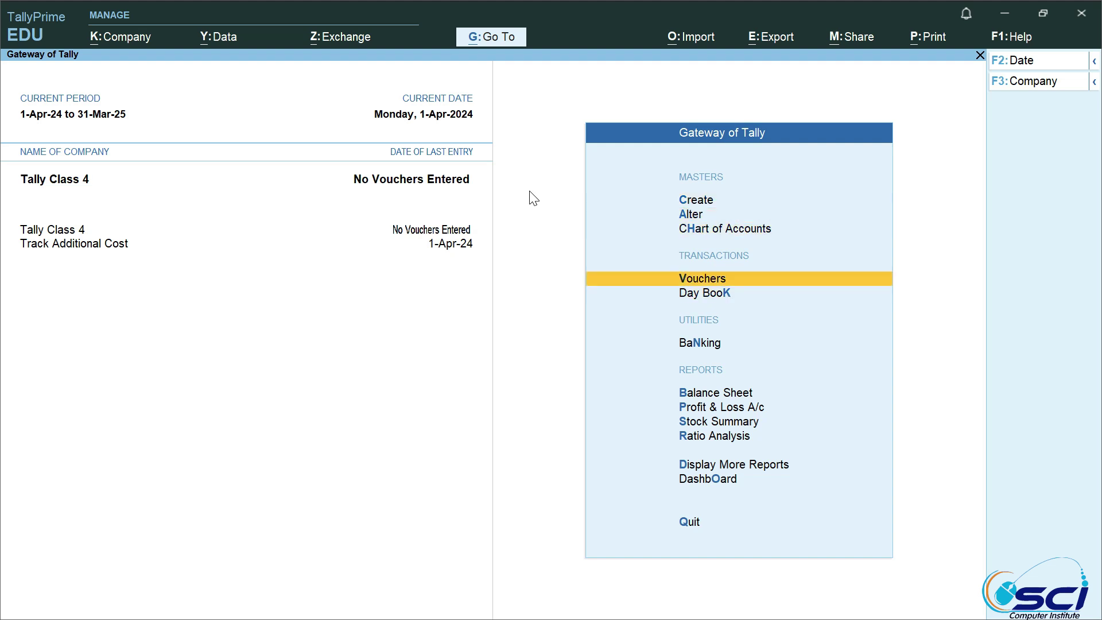
key("Return")
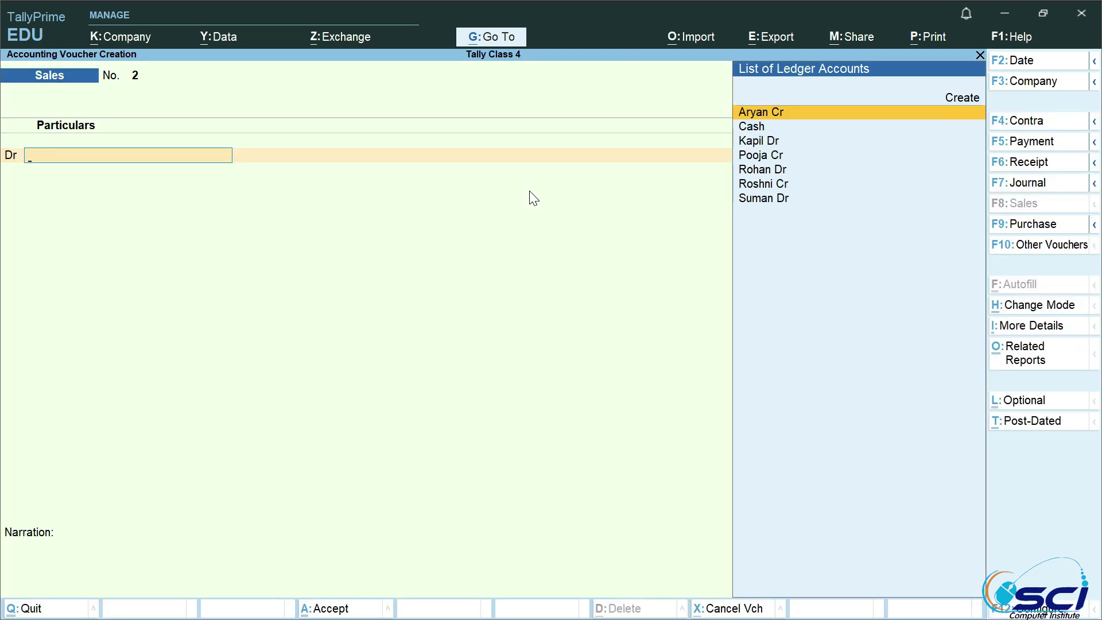
key("XF86AudioMute")
left_click(1020, 225)
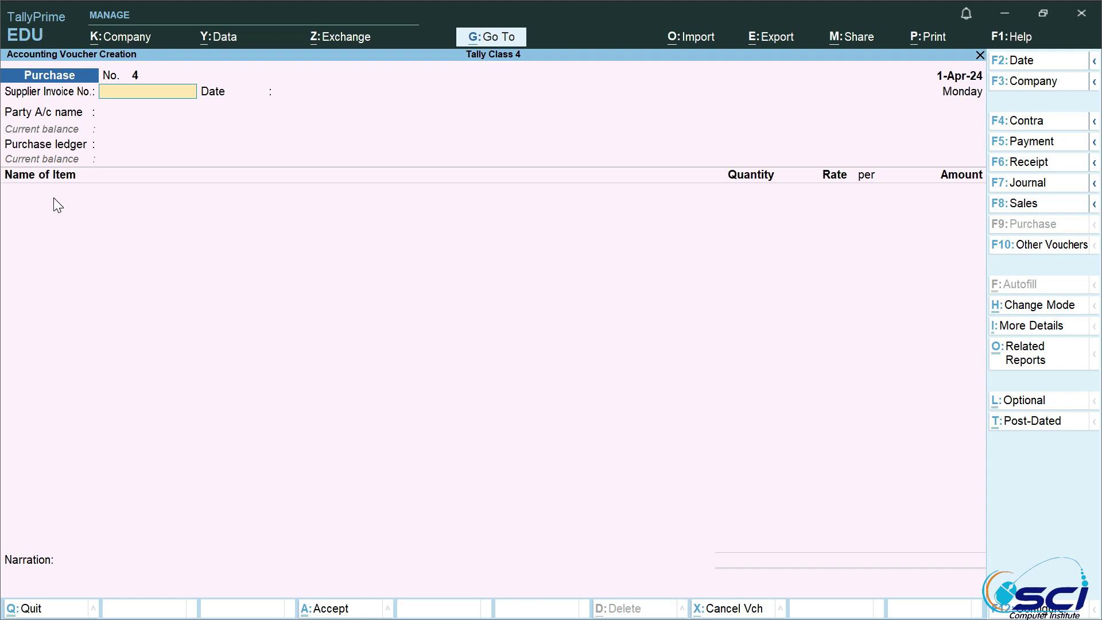
- Change the purchase voucher's mode to As Voucher
key("ctrl+h")
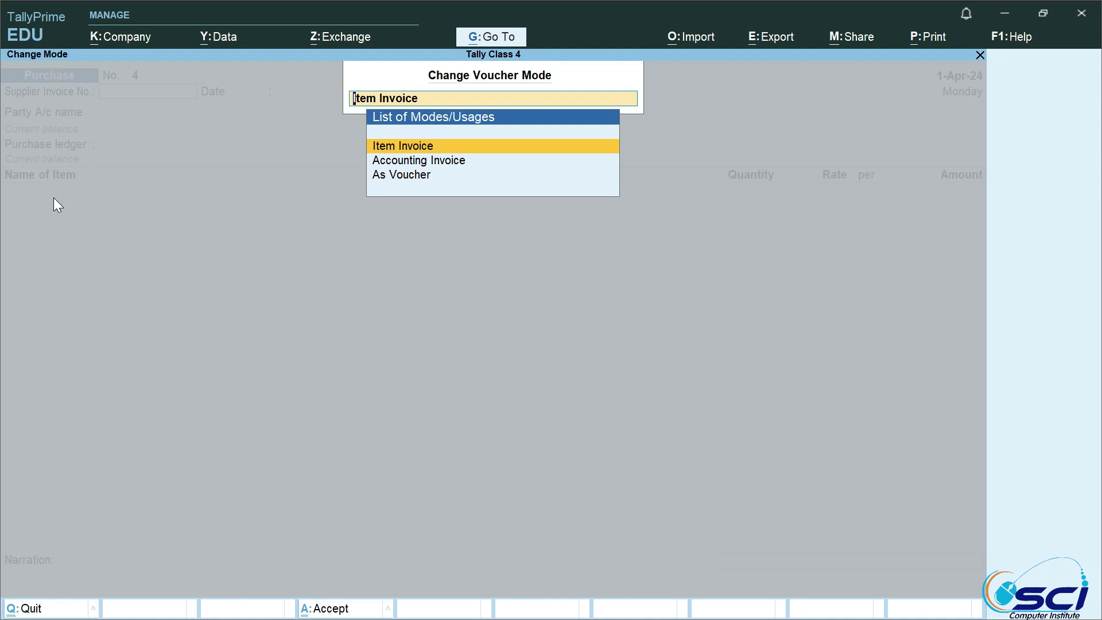
key("Down")
key("Down")
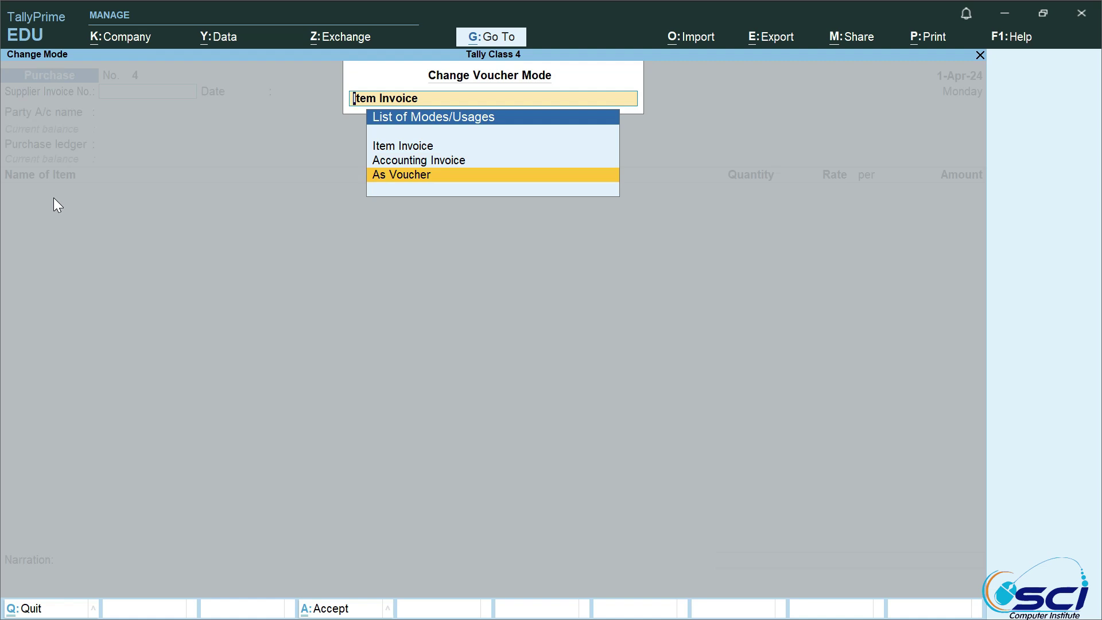
key("Return")
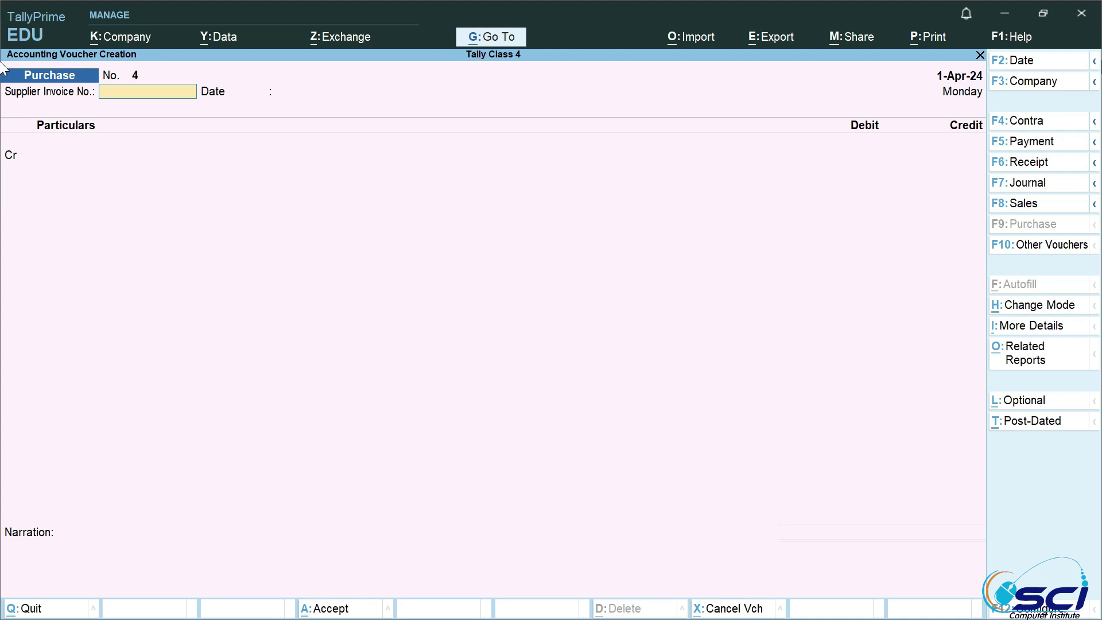
- Set the supplier invoice number to 12 and accept 1-Apr-24 as the invoice date
type("12")
key("Return")
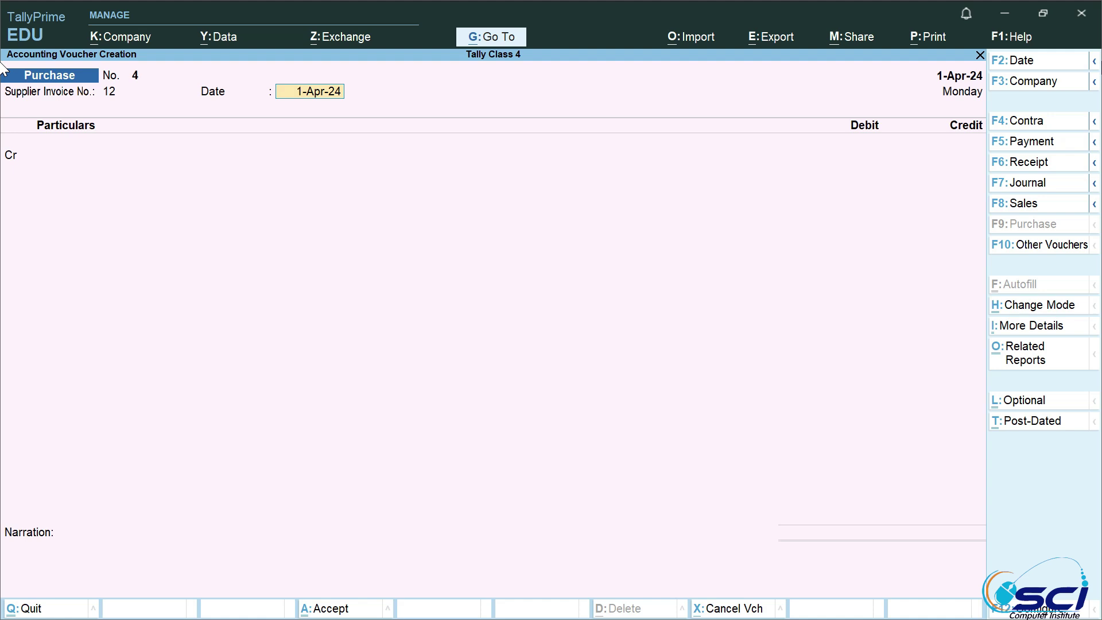
key("Return")
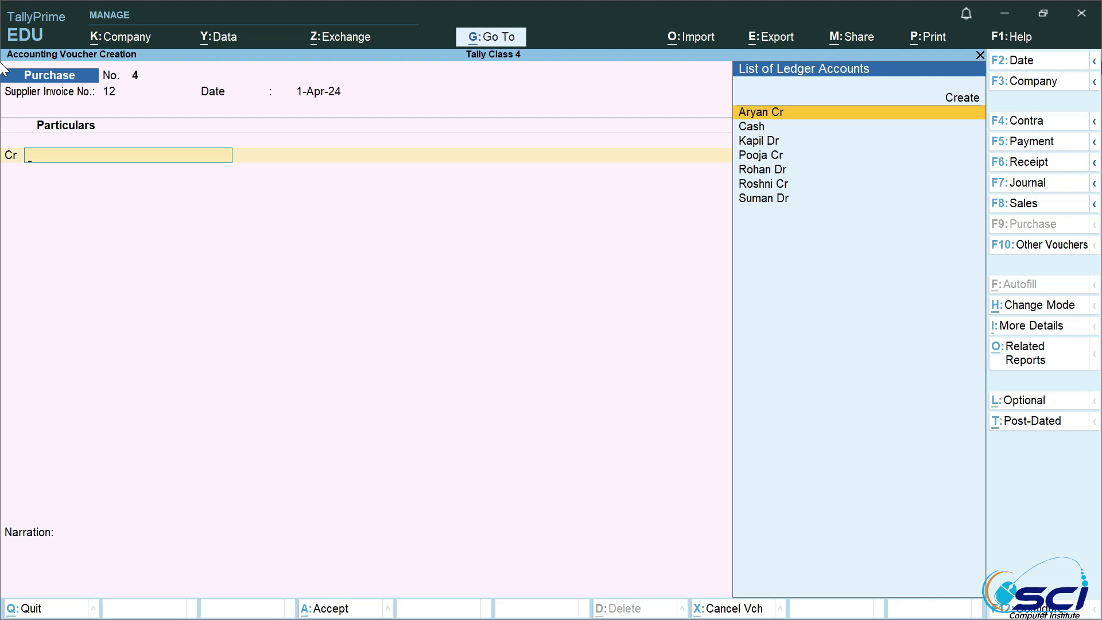
- Credit the second supplier's ledger with 20000, accepting the default party details
key("Return")
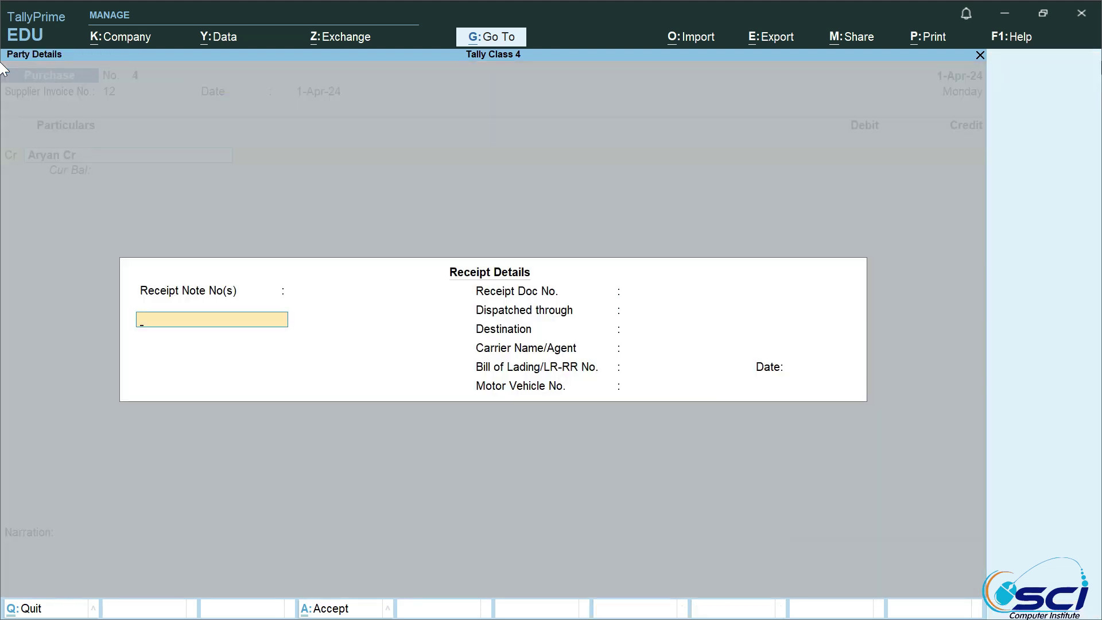
key("BackSpace")
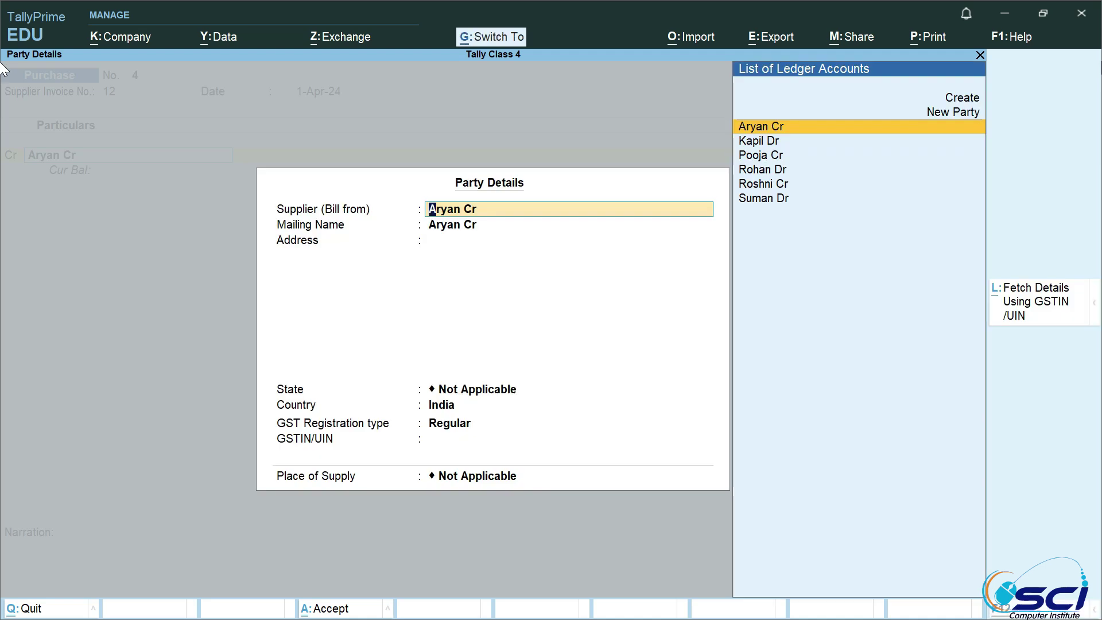
key("ctrl+a")
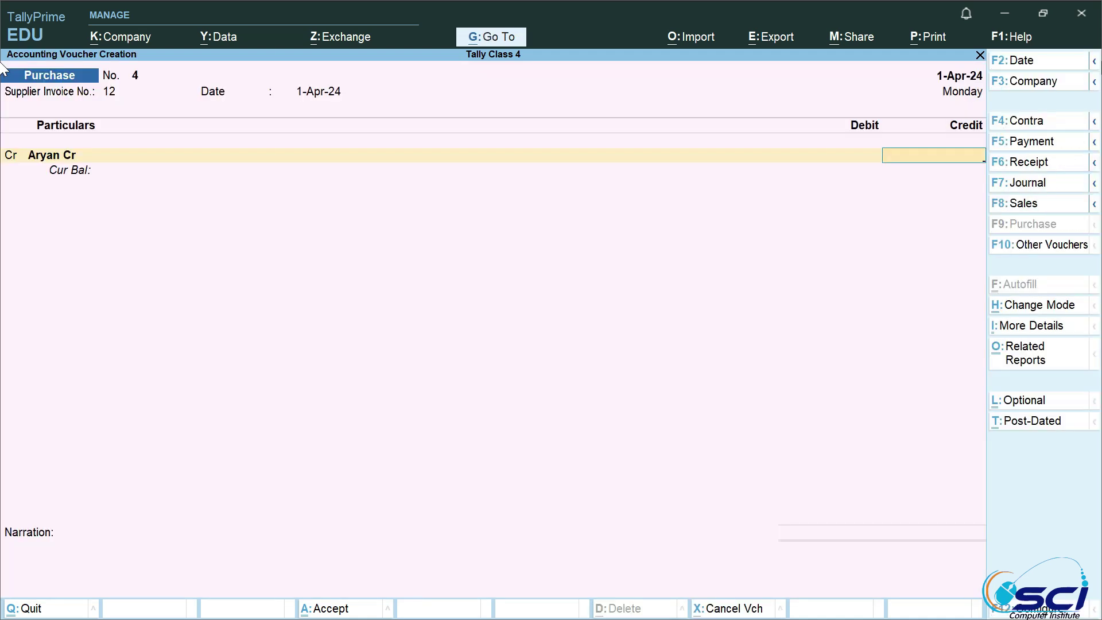
type("20000")
key("Return")
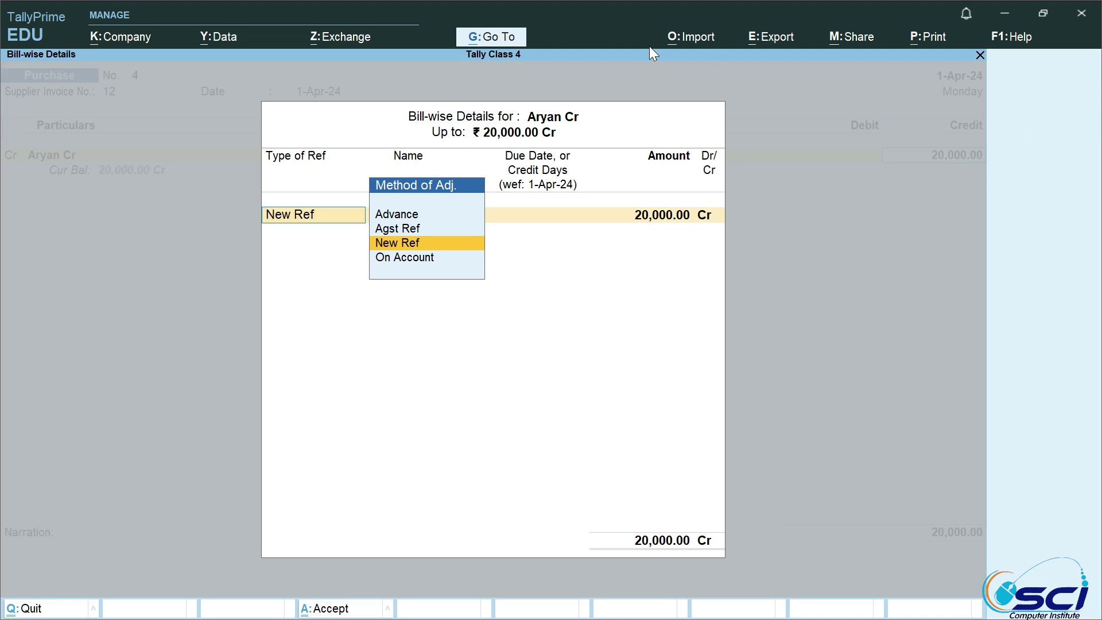
- Allocate 10000 of the supplier's credit to a new reference named Bill 1, leaving its due date blank
left_click(424, 242)
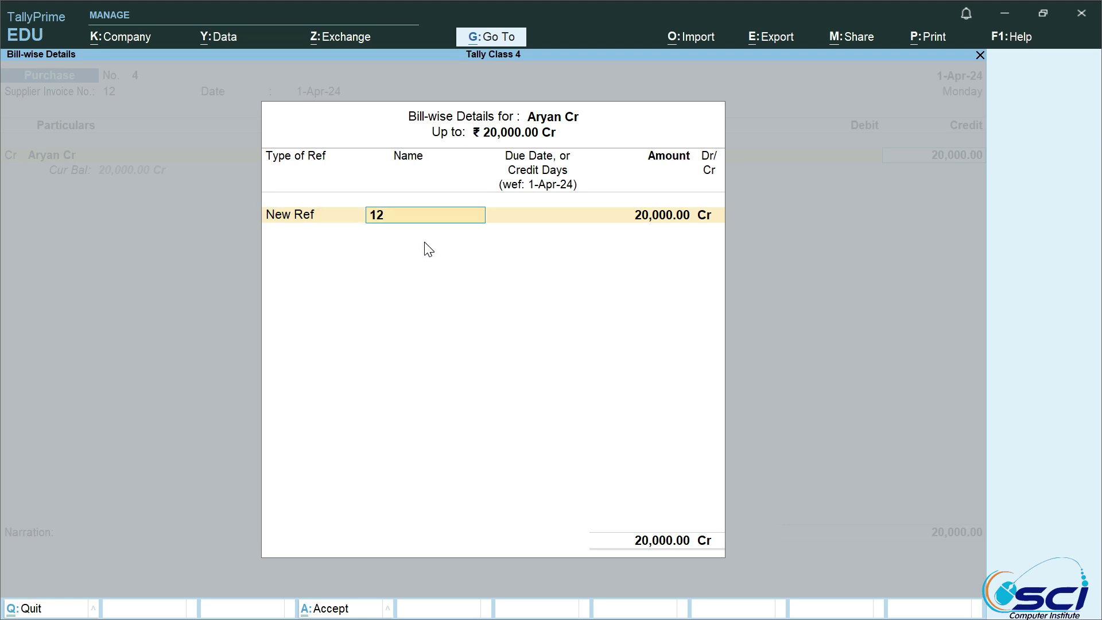
key("Delete")
key("Delete")
type("Bill 1")
key("Return")
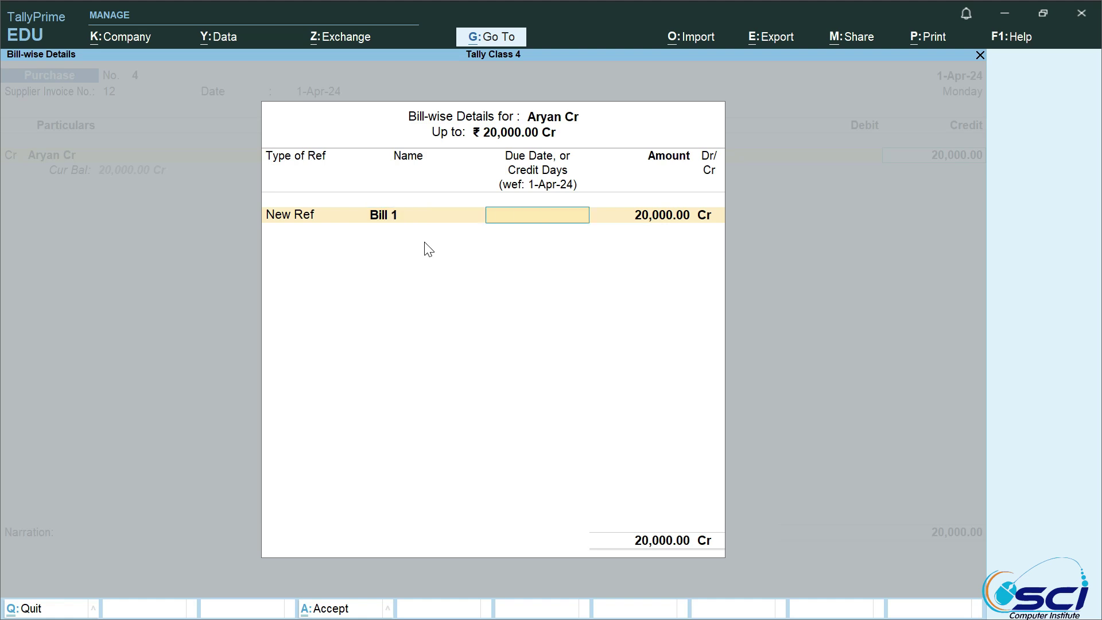
key("Return")
key("Return")
key("BackSpace")
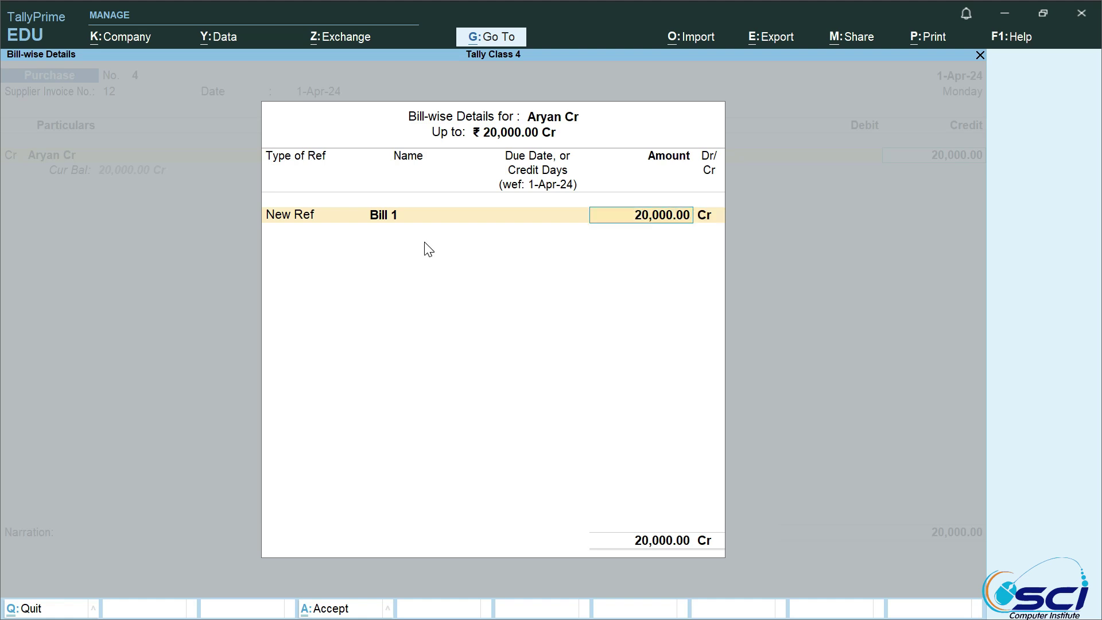
type("10000")
key("Return")
key("Return")
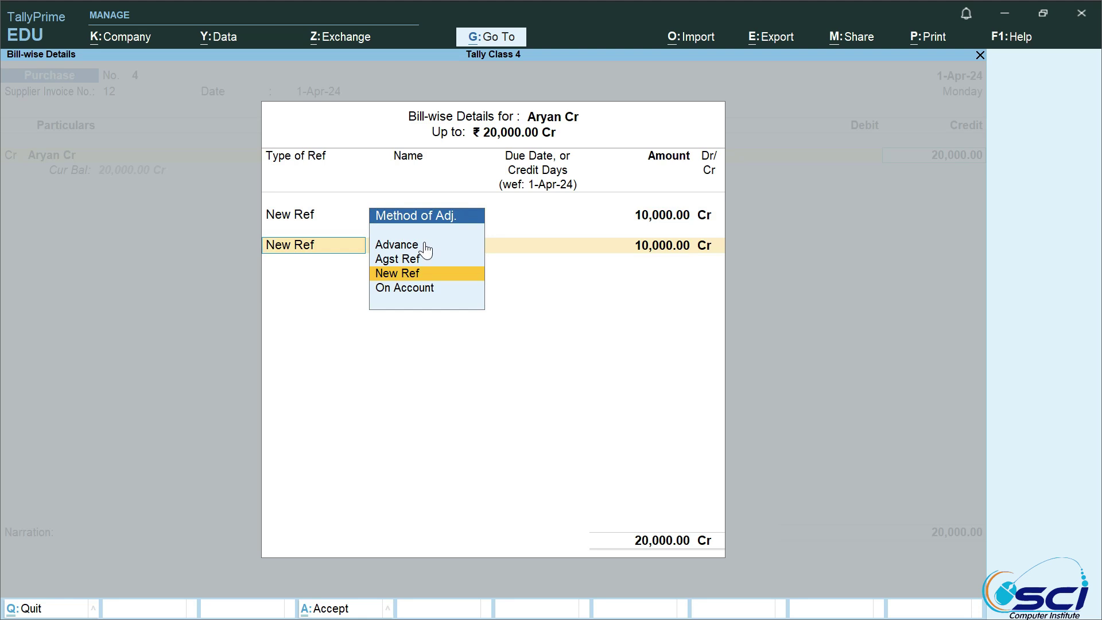
- Allocate the remaining 10000 of the supplier's credit to a new reference named Bill 2 without a due date
key("Return")
type("Bil")
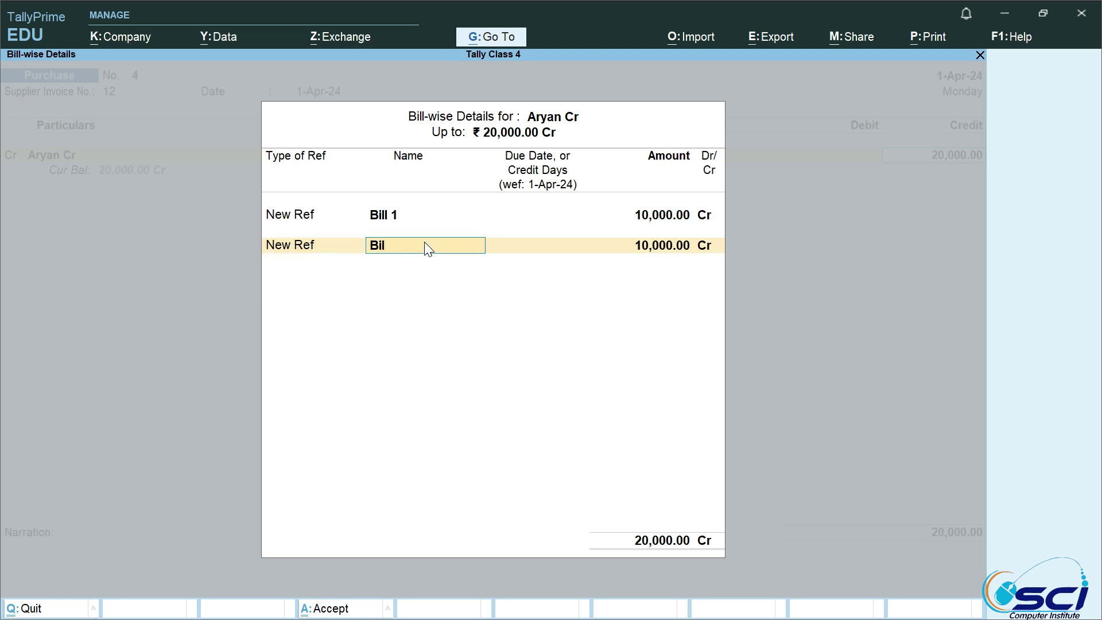
type("l 2")
key("Return")
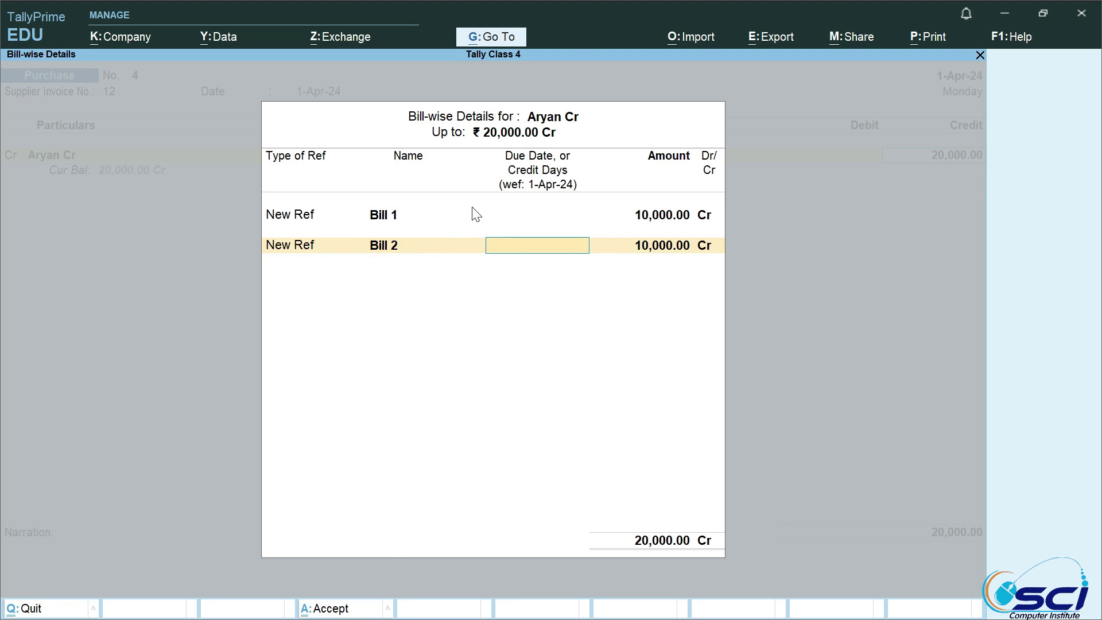
key("Return")
key("Return")
key("Return")
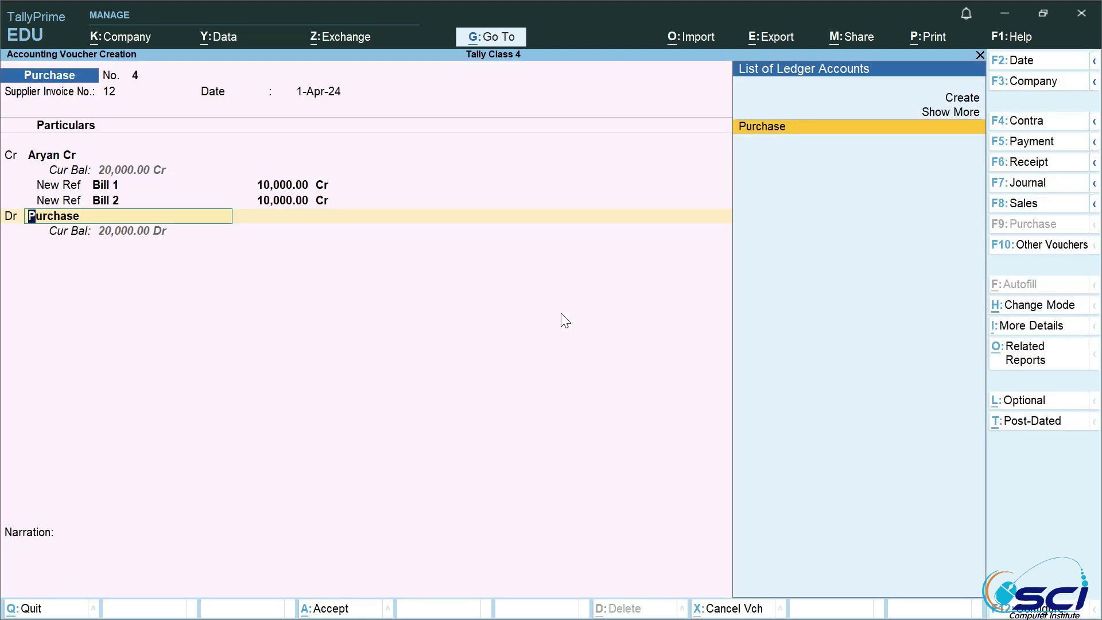
- Debit the Purchase ledger with 20000, skipping item allocation, and save the purchase voucher
key("Return")
key("Escape")
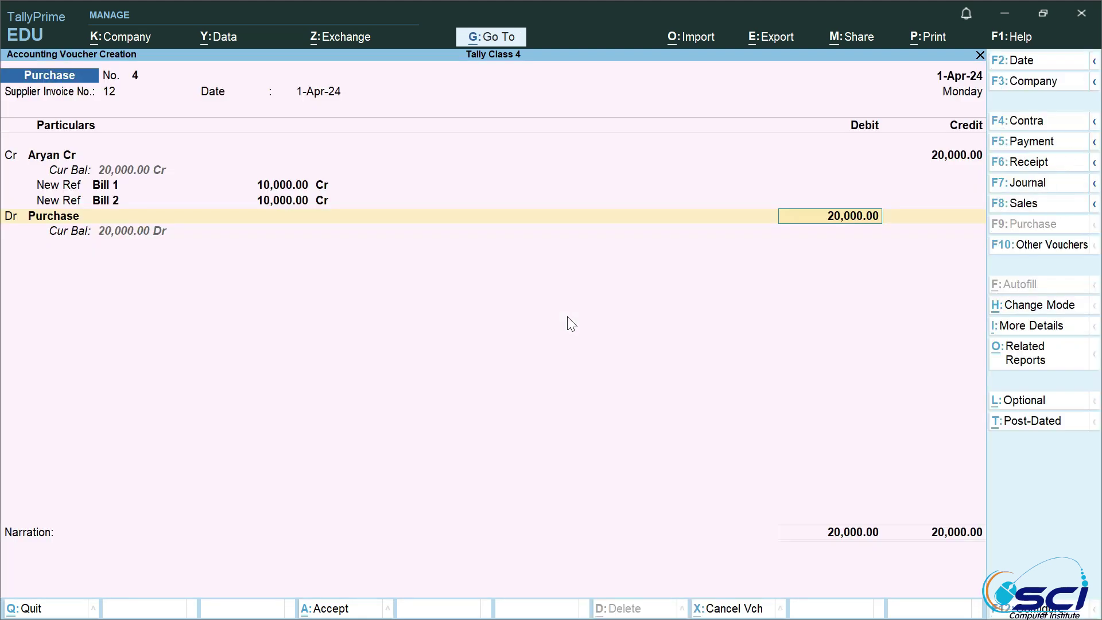
key("ctrl+a")
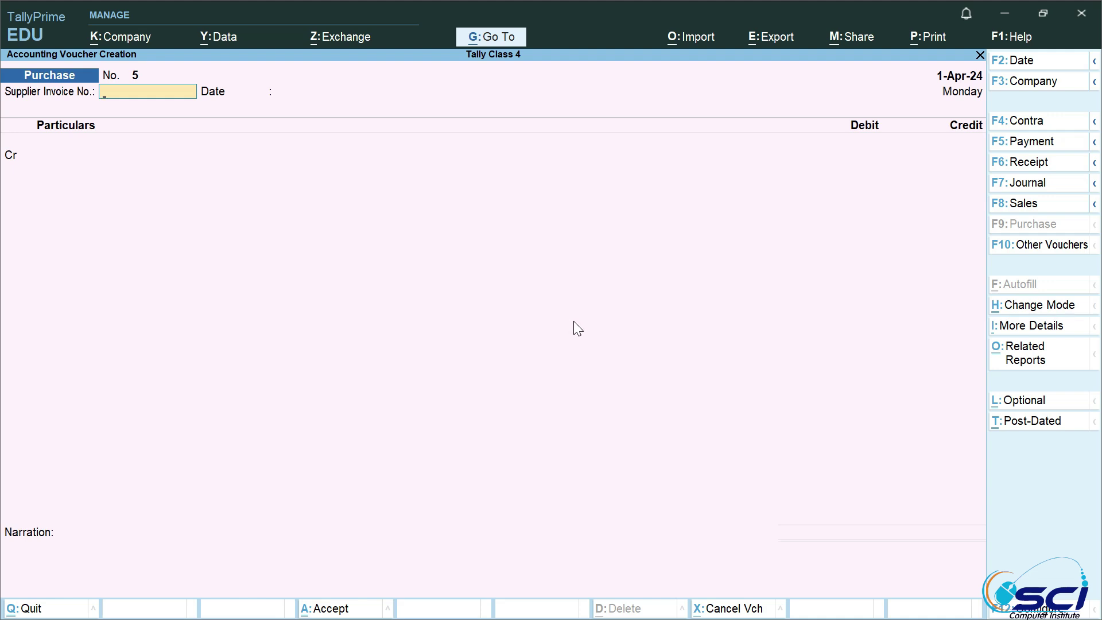
- Start a Sales voucher for the first listed debtor with the Sale ledger, accepting the default dispatch and party details
left_click(1024, 205)
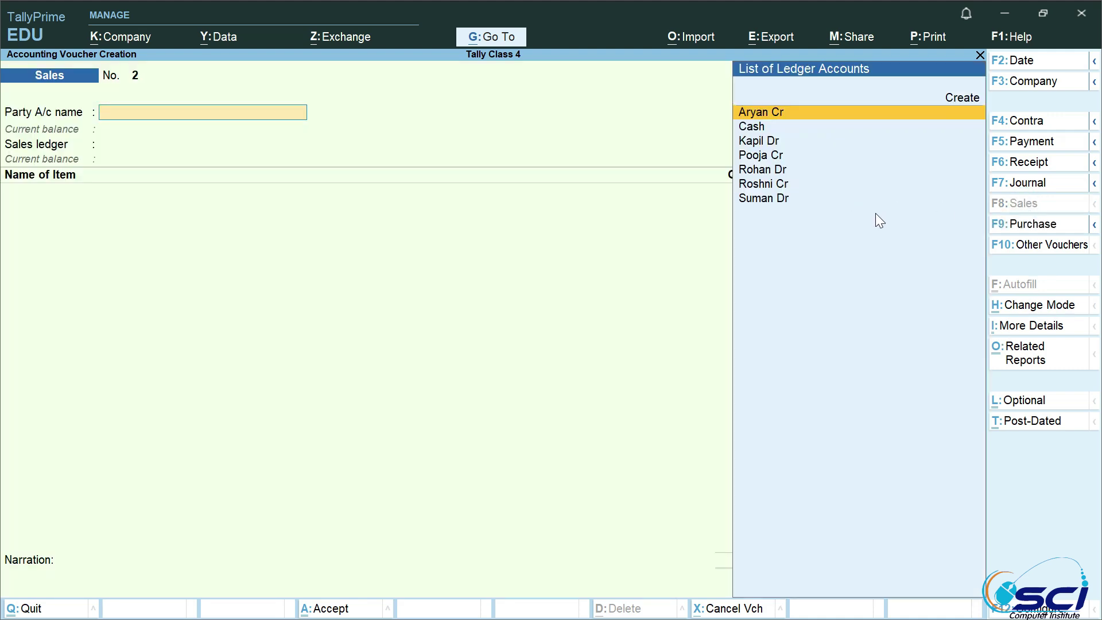
key("Down")
key("Down")
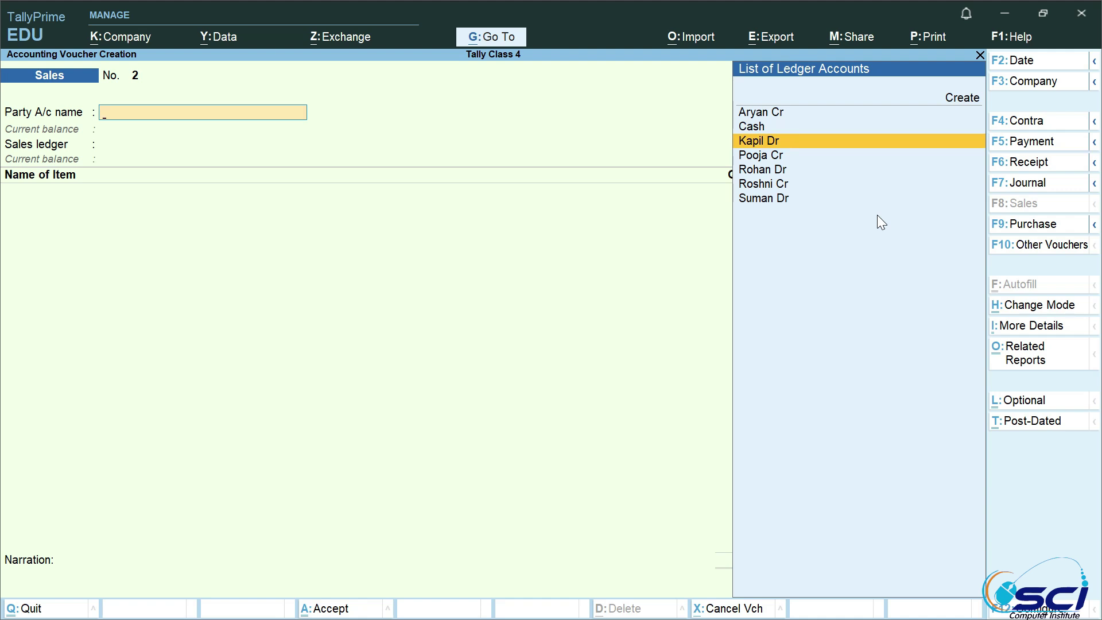
key("Return")
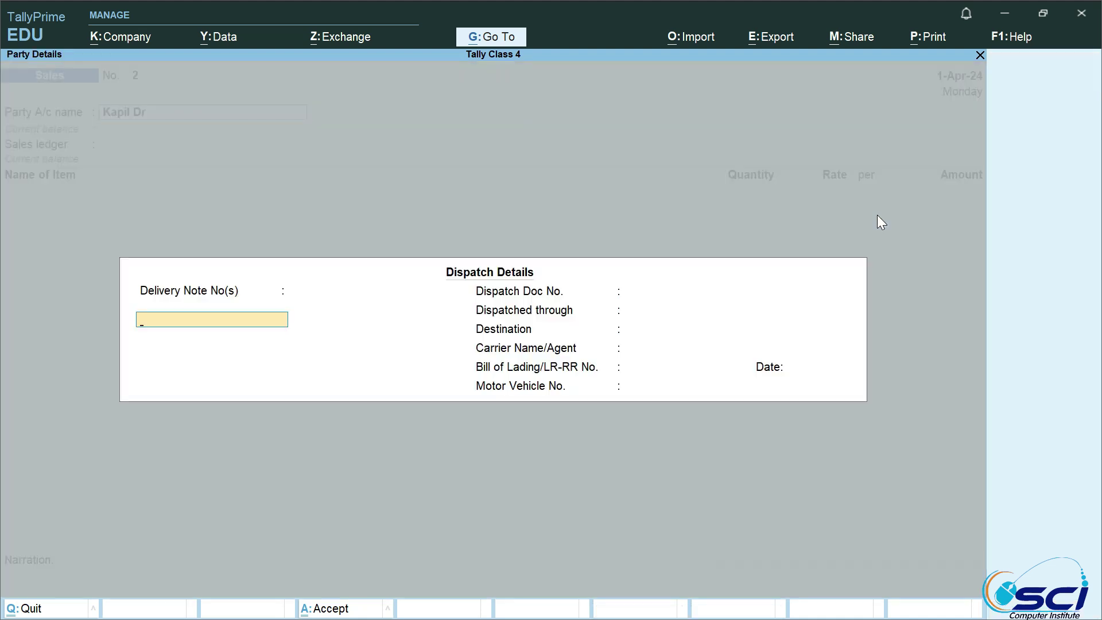
key("ctrl+a")
key("ctrl+a")
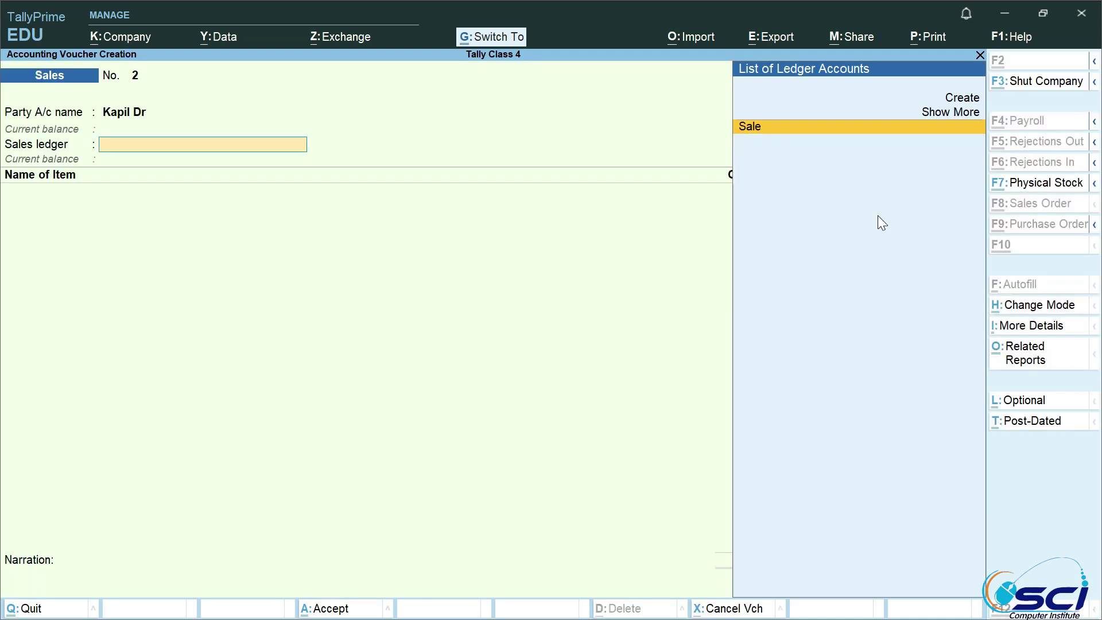
key("Return")
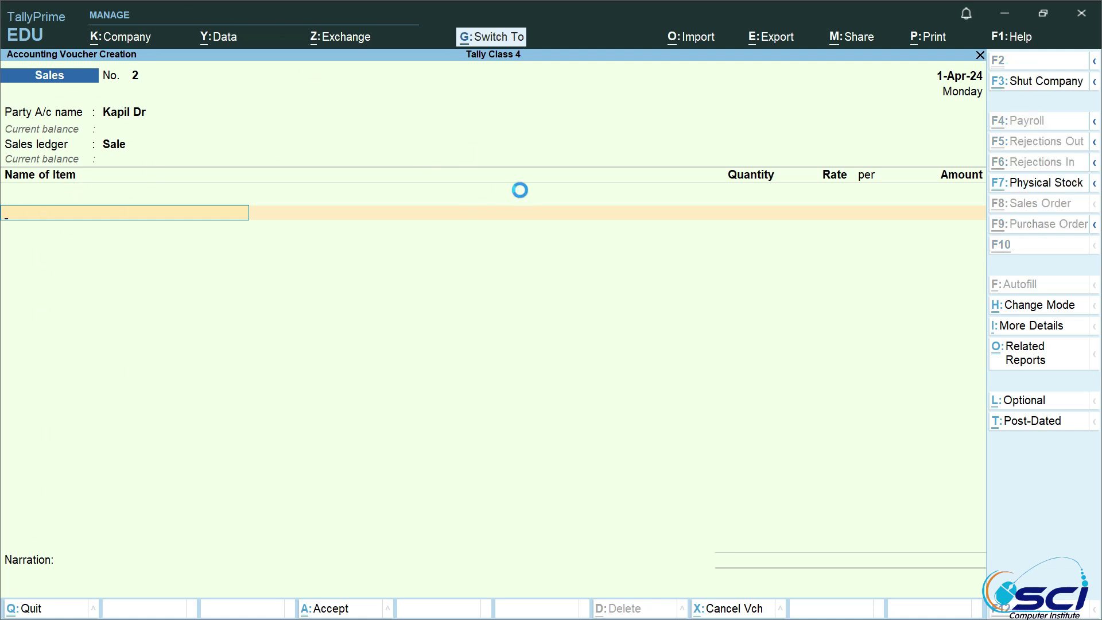
- Change the sales voucher's mode to As Voucher and debit the debtor's ledger with 10000, accepting the default party details
key("ctrl+h")
left_click(428, 174)
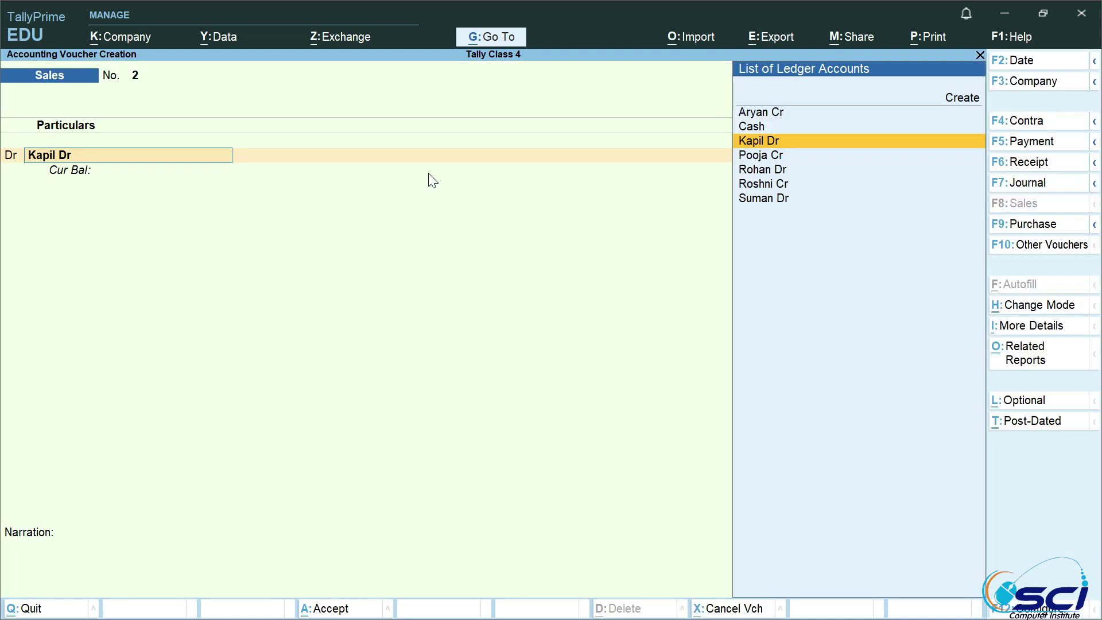
key("Return")
key("ctrl+a")
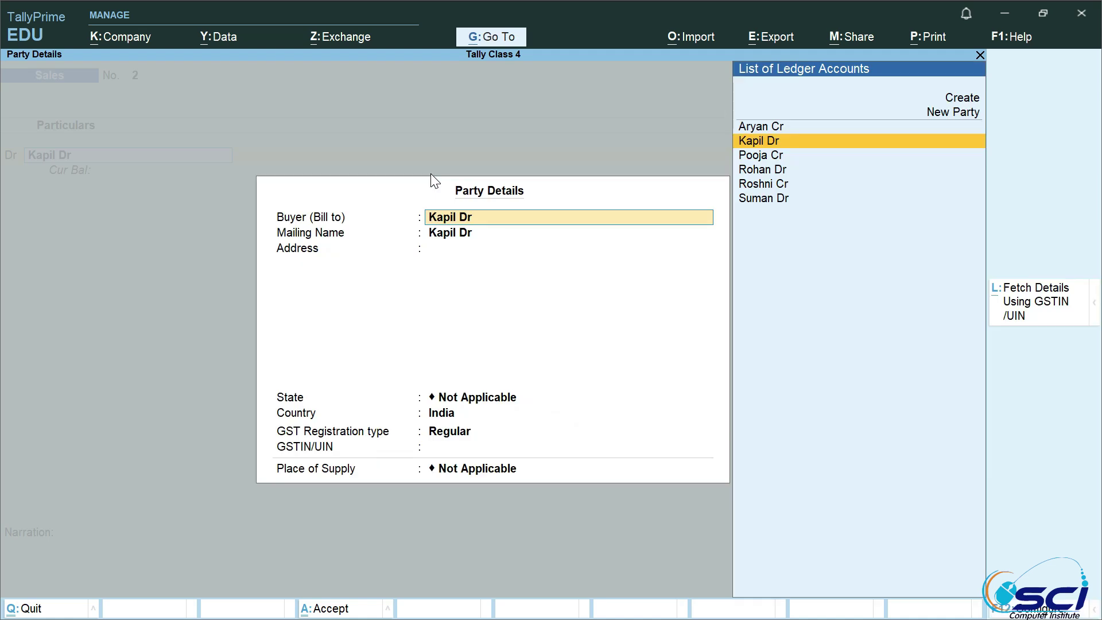
key("ctrl+a")
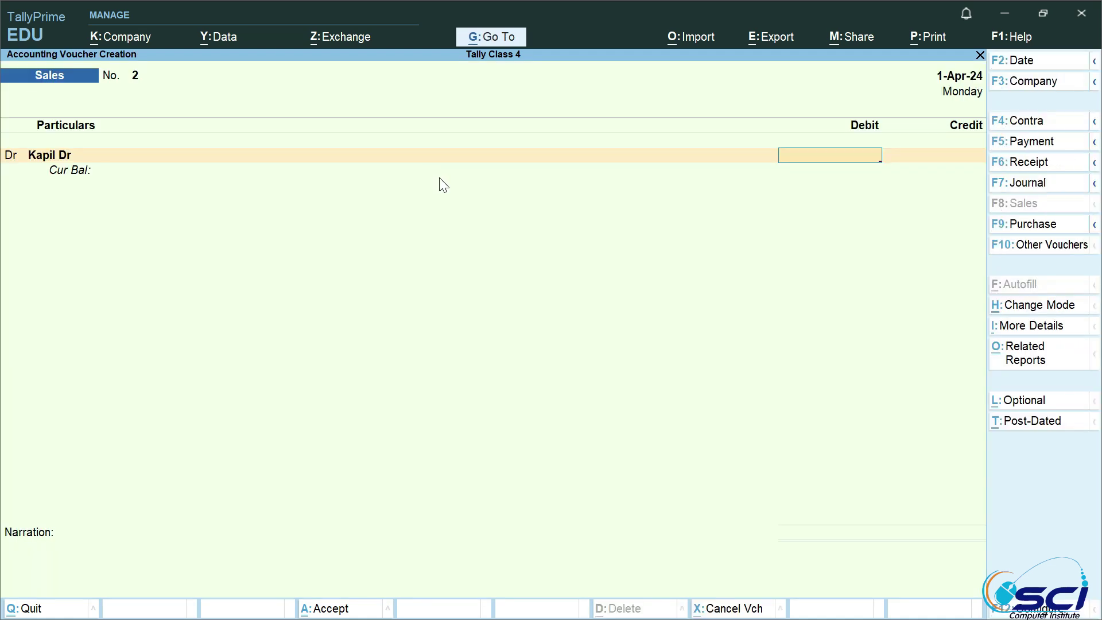
type("10000")
key("Return")
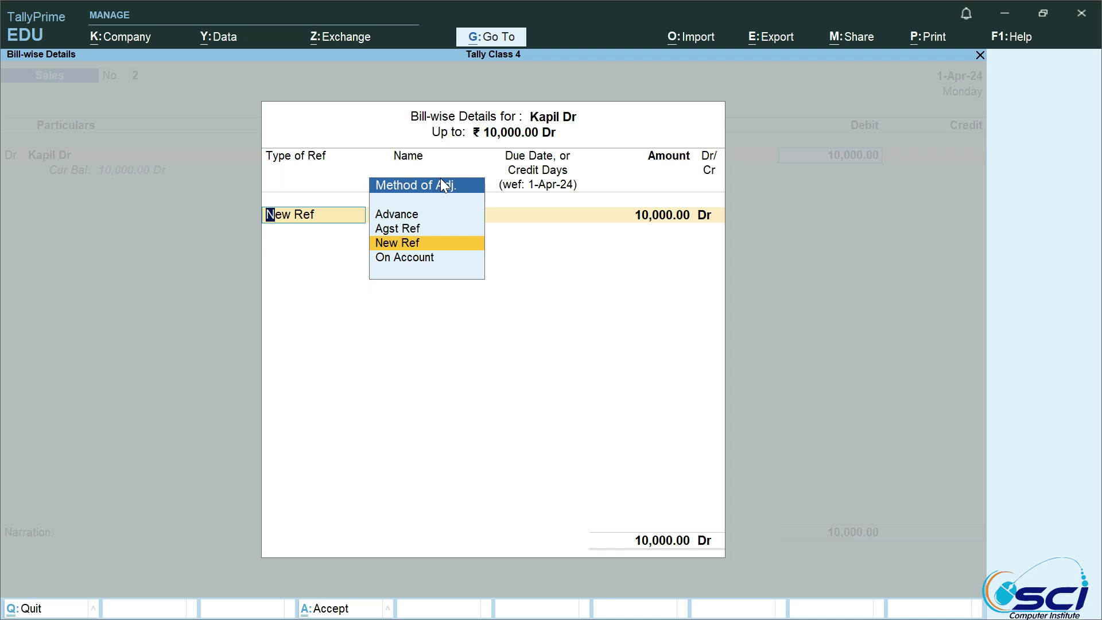
- Allocate the debtor's 10000 to a new reference named Bill 1 without a due date, and choose the Sale ledger for the credit
key("Return")
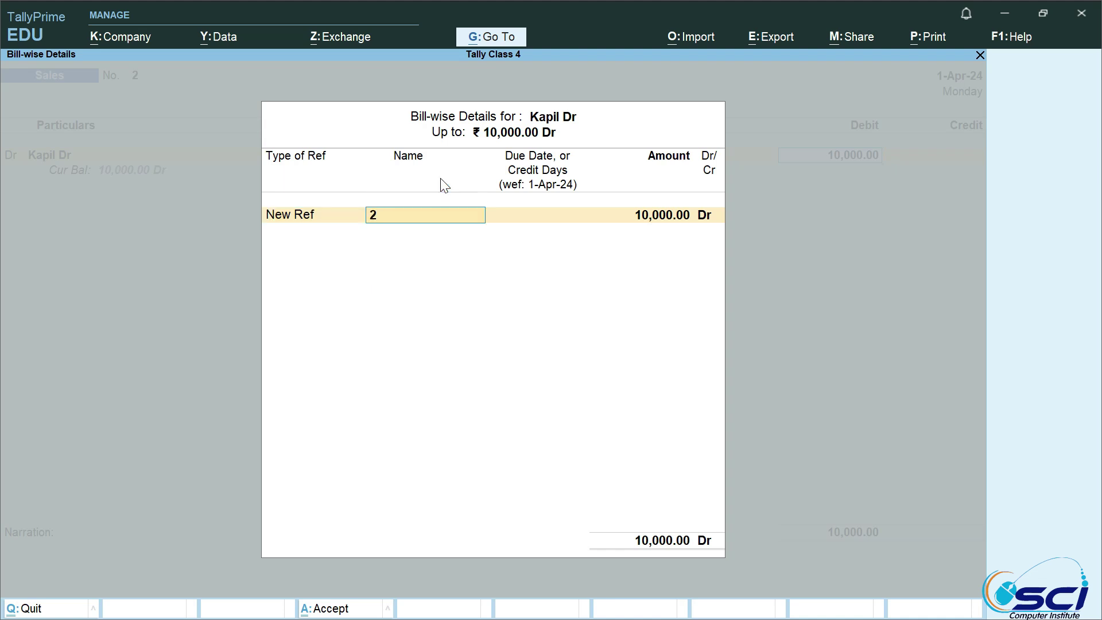
type("Bill 1")
key("Return")
key("Return")
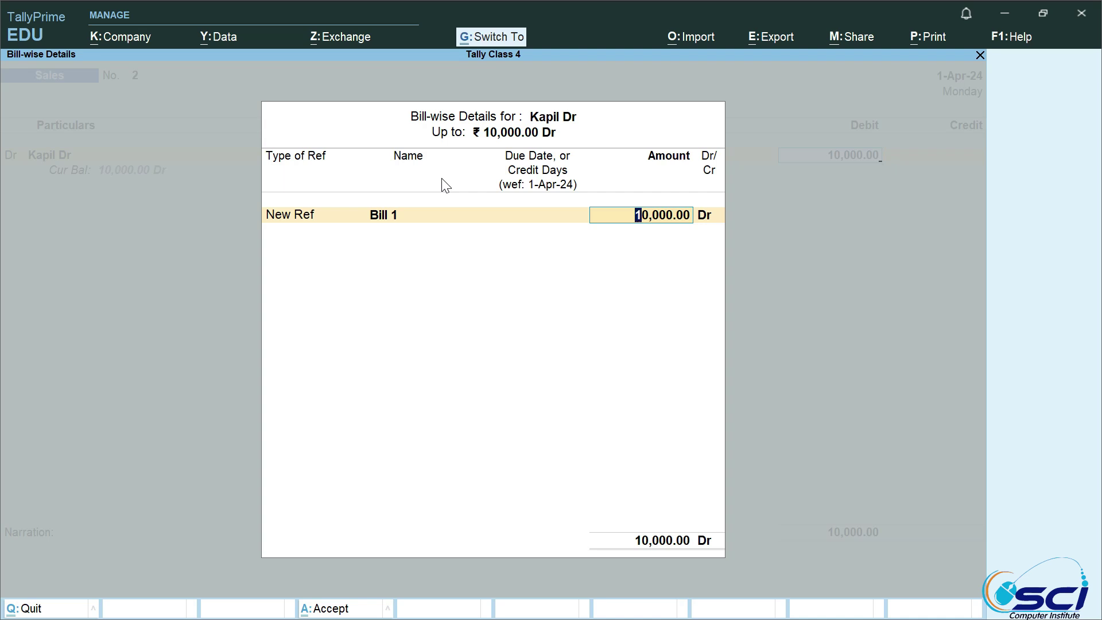
key("Return")
key("Return")
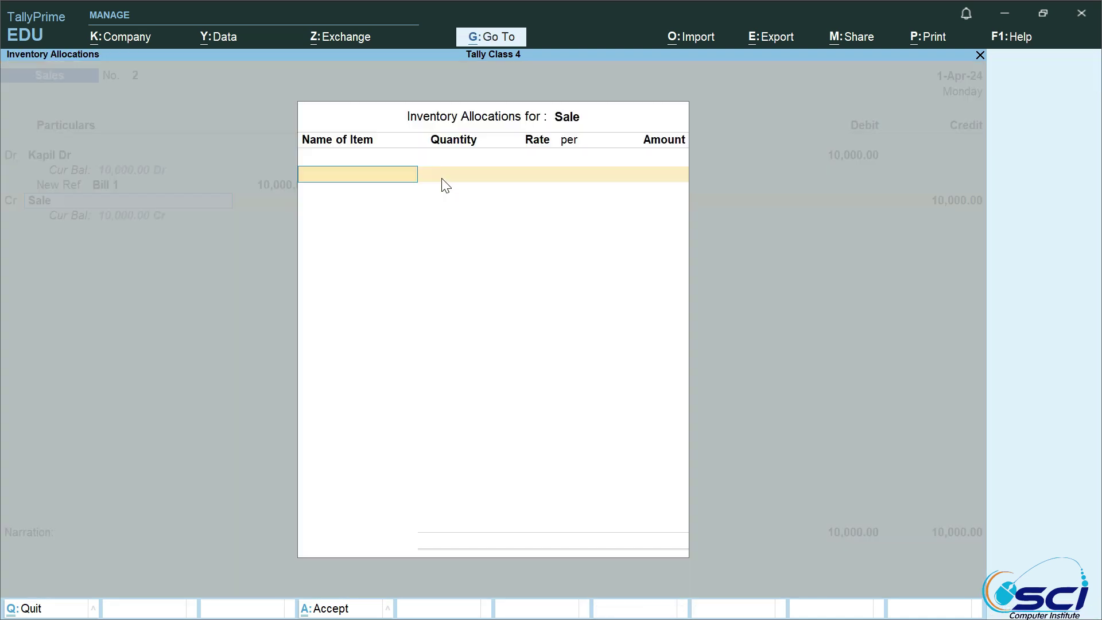
- Skip the inventory allocation for the Sale ledger, save the sales voucher and leave voucher entry
key("Escape")
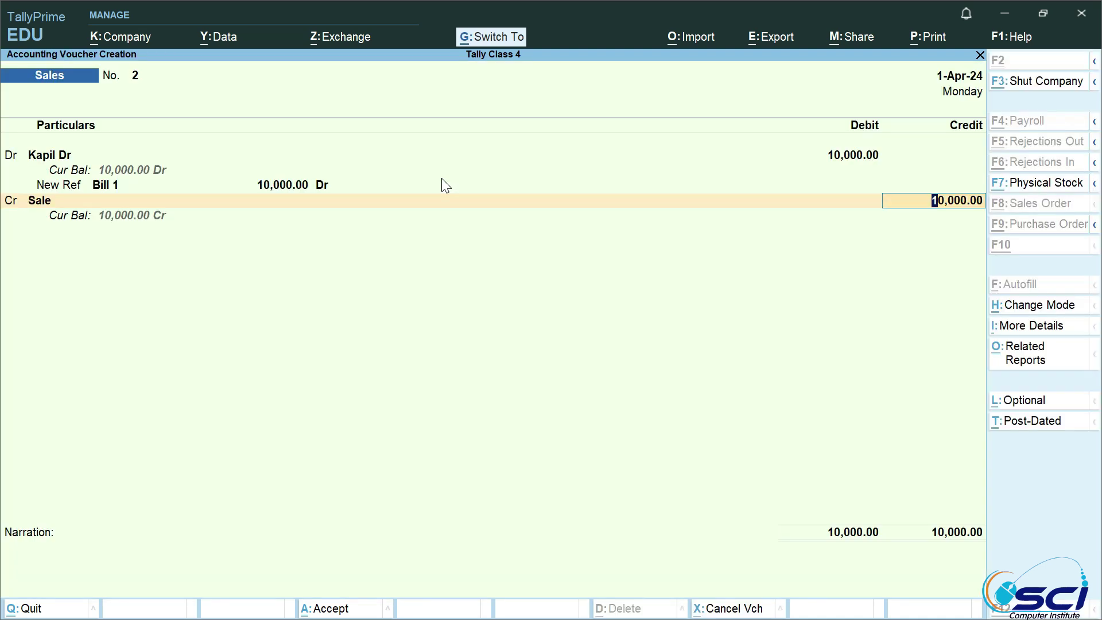
key("ctrl+a")
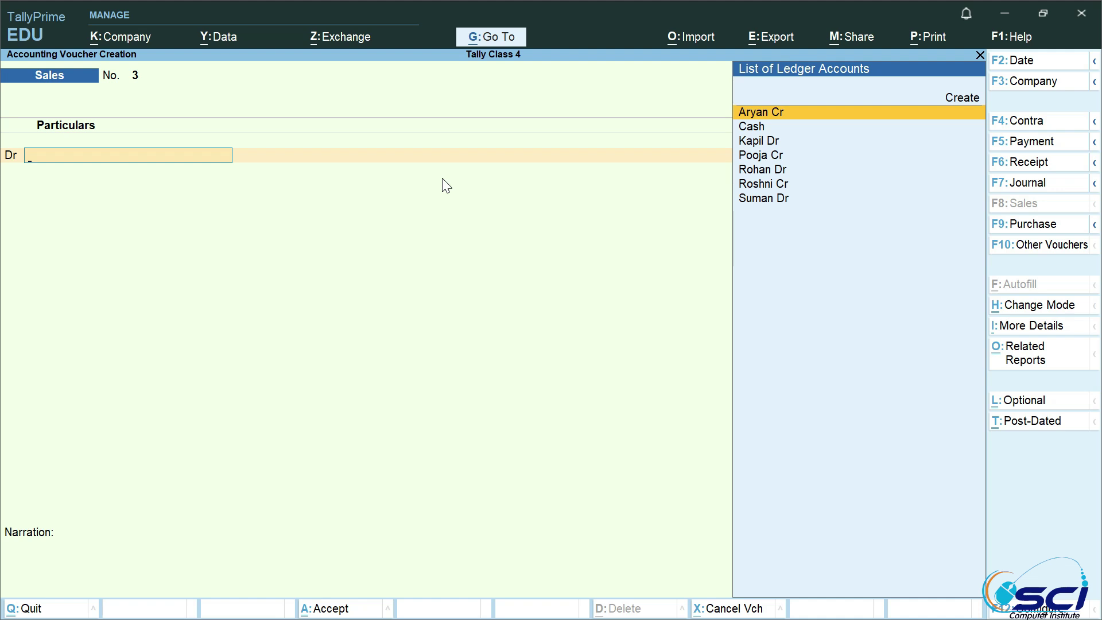
key("Escape")
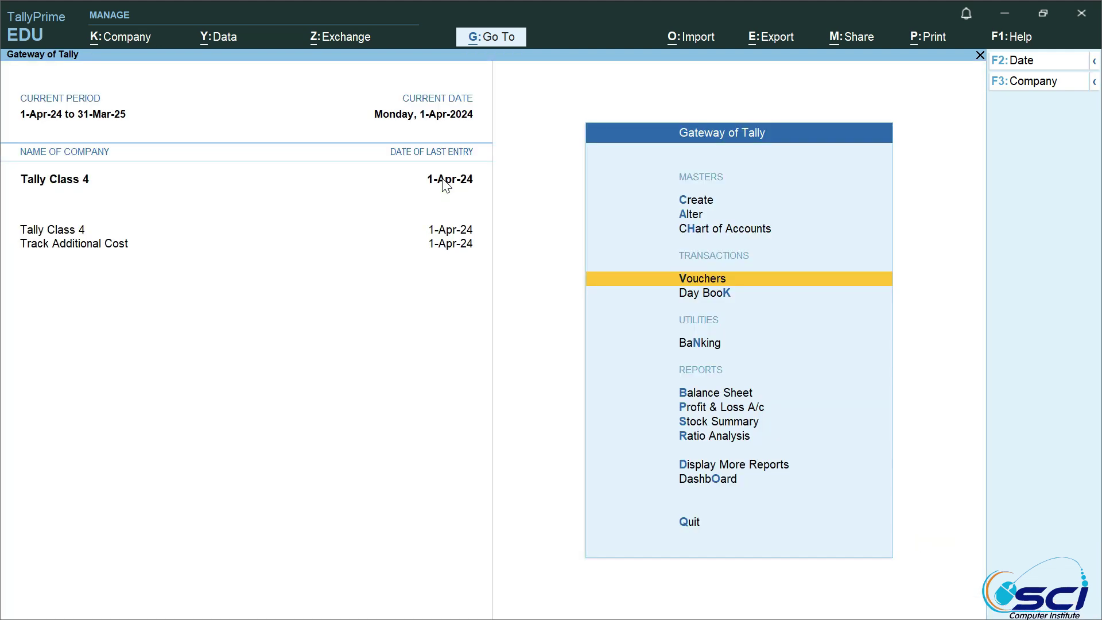
- Display the Day Book from the additional reports to review the vouchers for 1-Apr-24
key("Up")
key("Up")
key("Up")
key("Up")
key("Up")
key("Return")
key("Down")
key("Return")
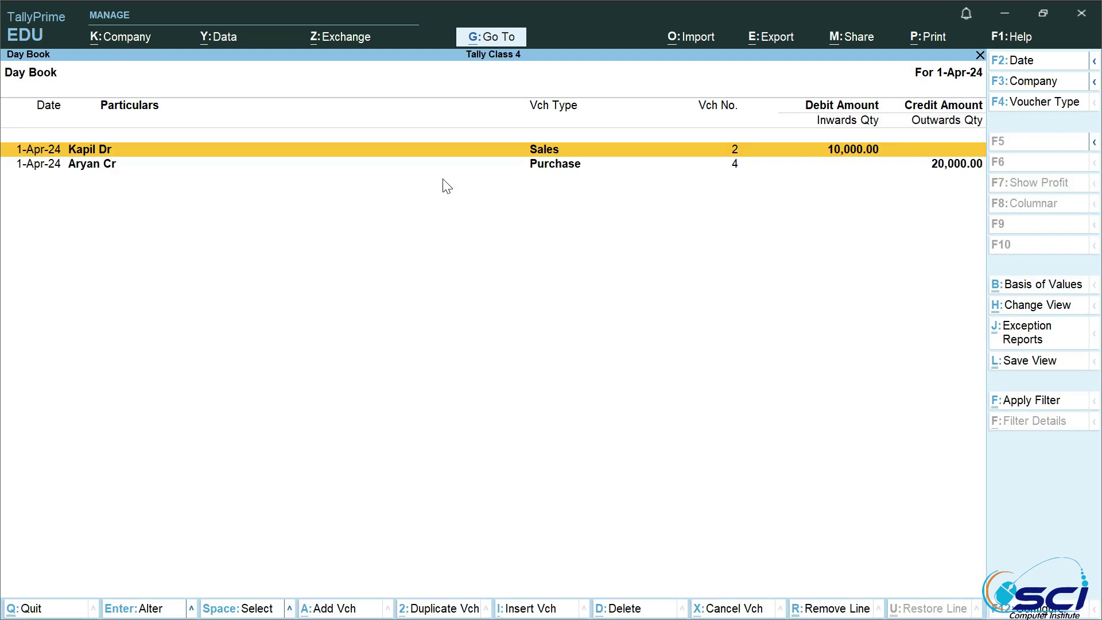
- Display the ledger vouchers of the first listed creditor from the Account Books reports
key("Escape")
key("Down")
key("Down")
key("Down")
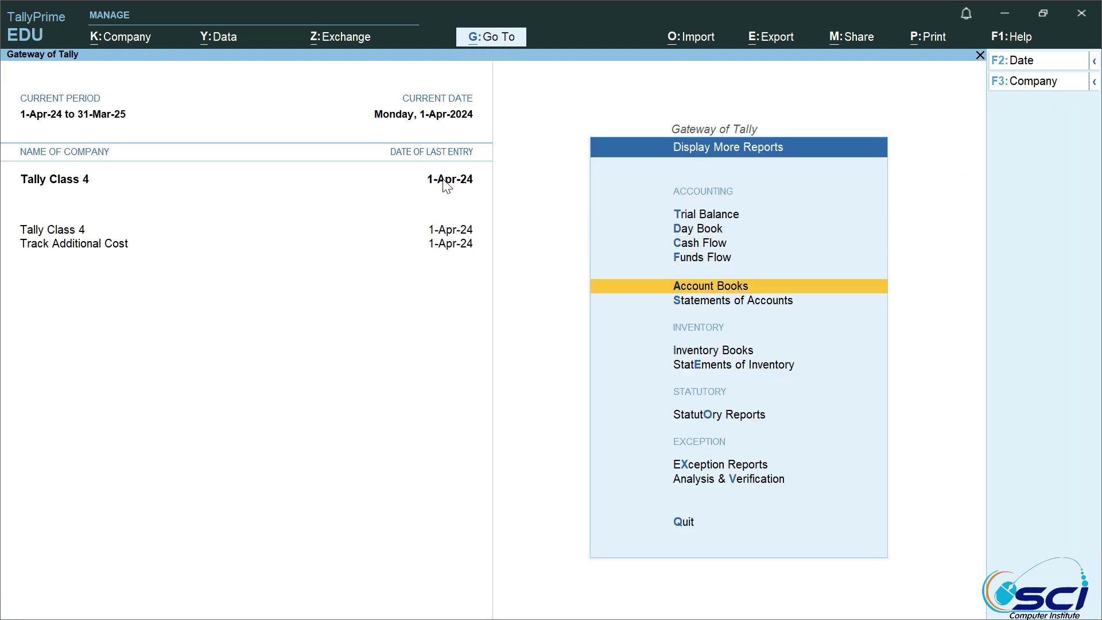
key("Return")
key("Down")
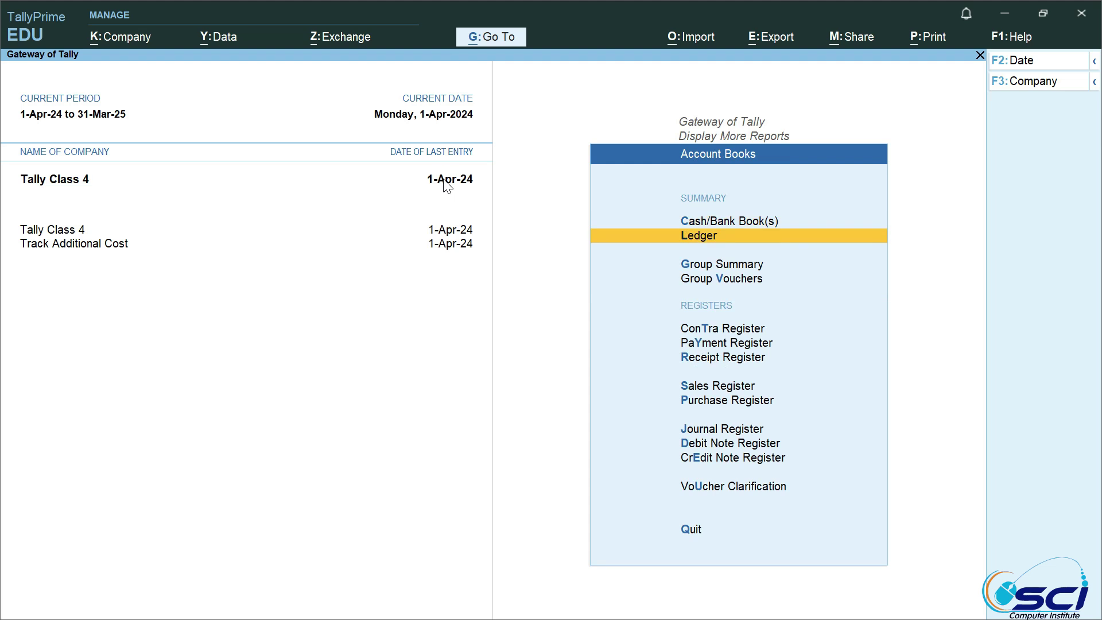
key("Return")
key("Return")
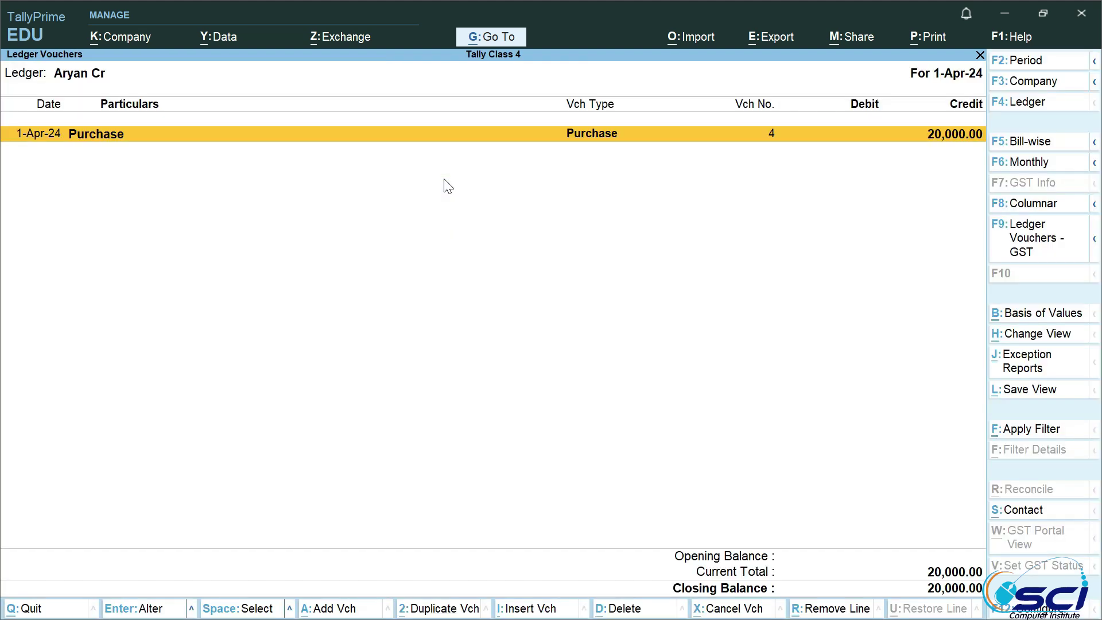
- Display the ledger vouchers of the debtor billed in the sales voucher
key("Escape")
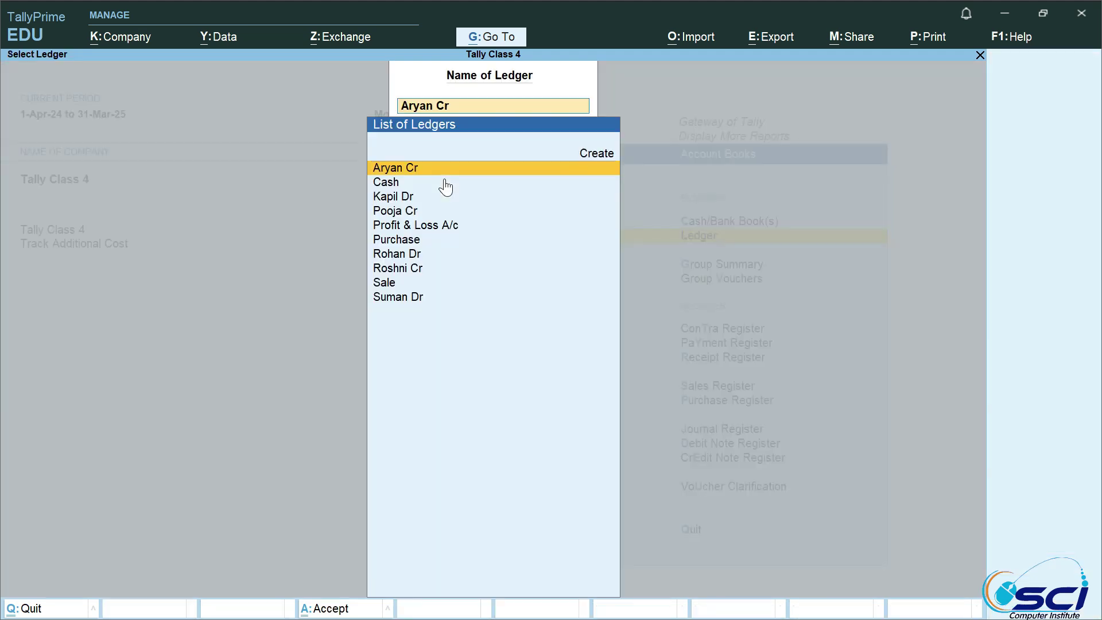
key("Up")
key("Down")
key("Down")
key("Down")
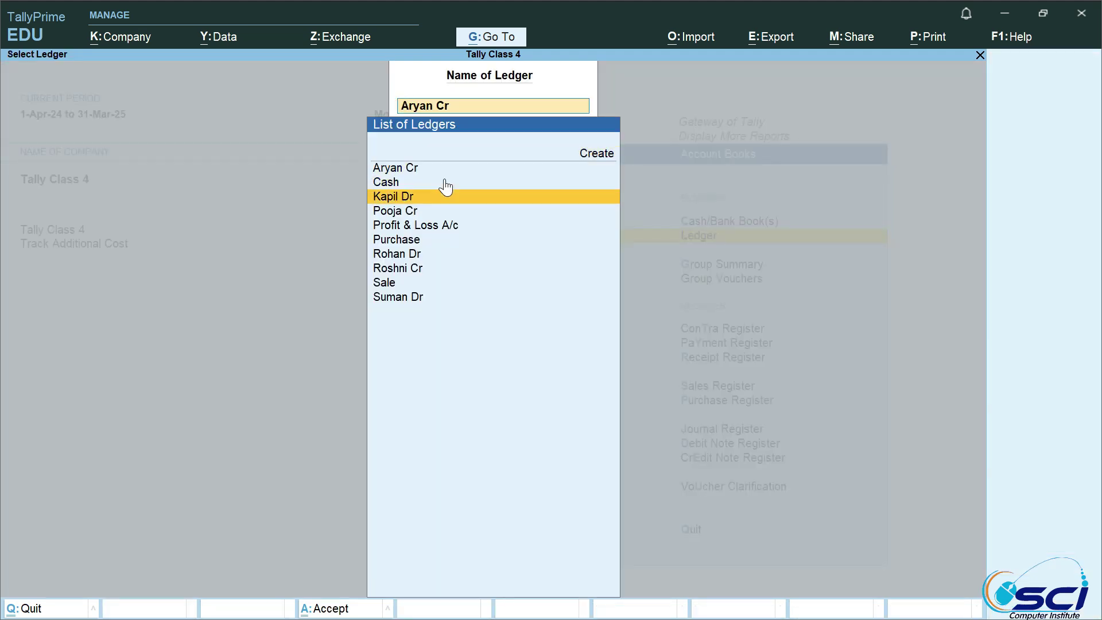
key("Return")
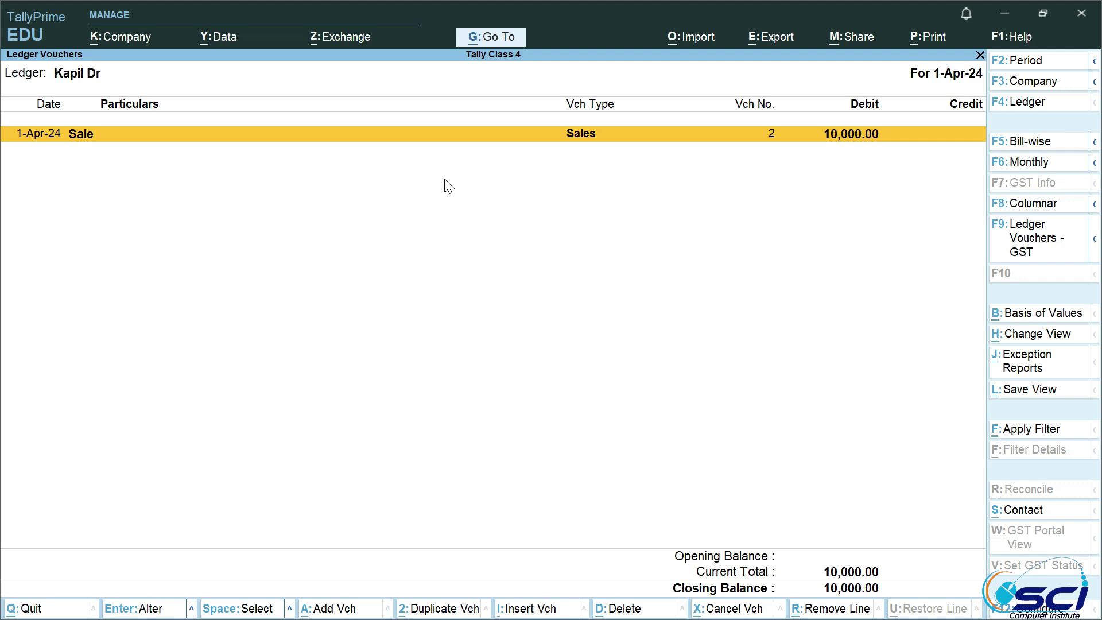
- Close the ledger reports and return to the Gateway of Tally without quitting the program
key("Escape")
key("Escape")
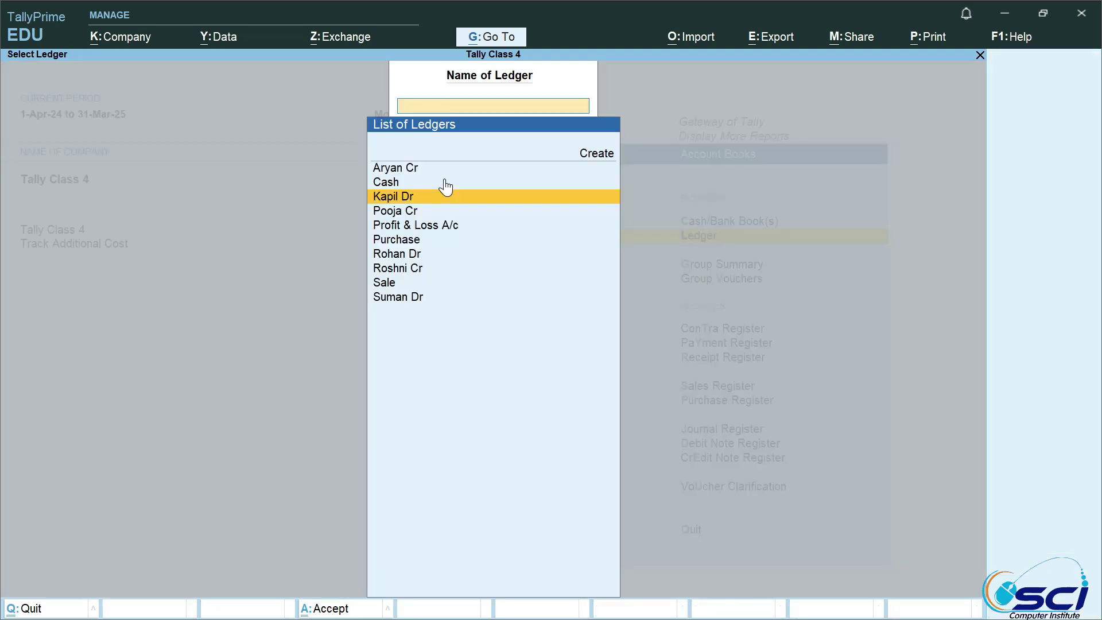
key("Escape")
key("Escape")
key("Escape")
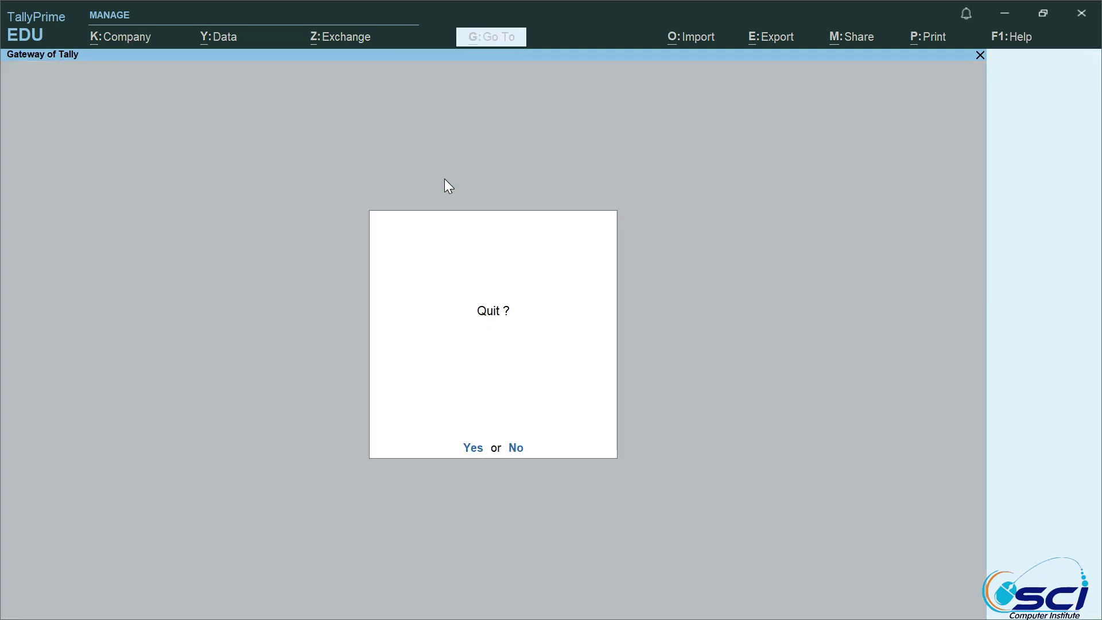
key("Escape")
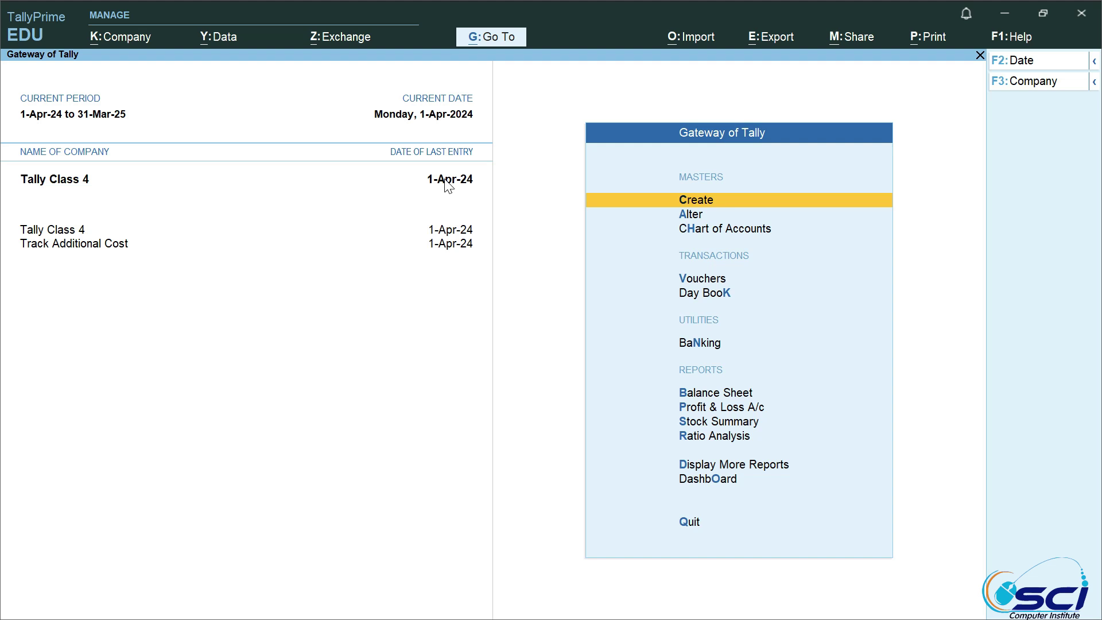